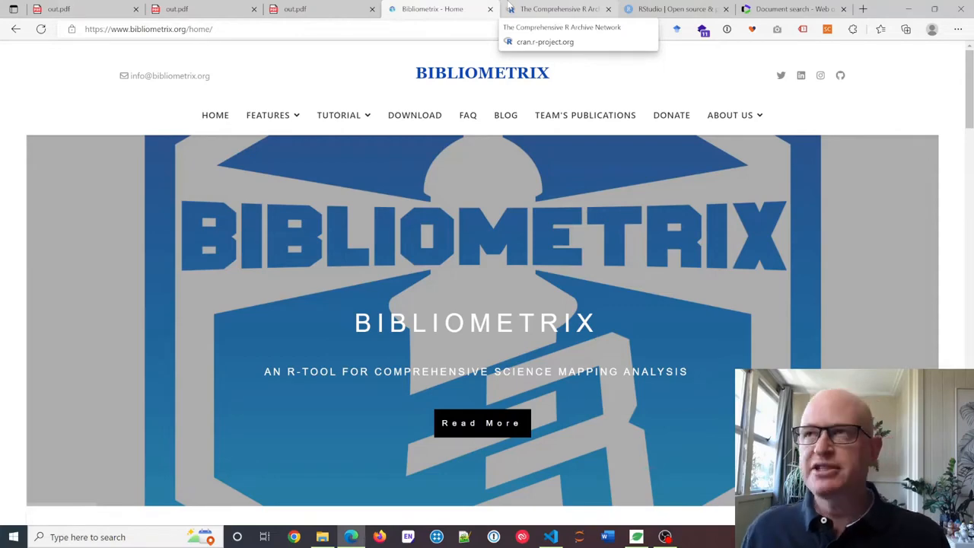
# Open the R for Windows download page on the Comprehensive R Archive Network site
pyautogui.click(510, 7)
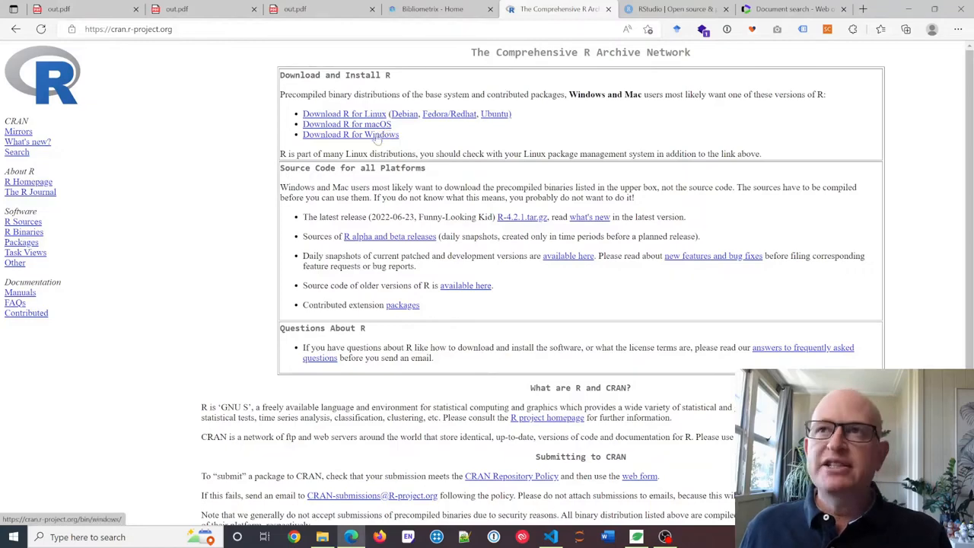
pyautogui.click(376, 136)
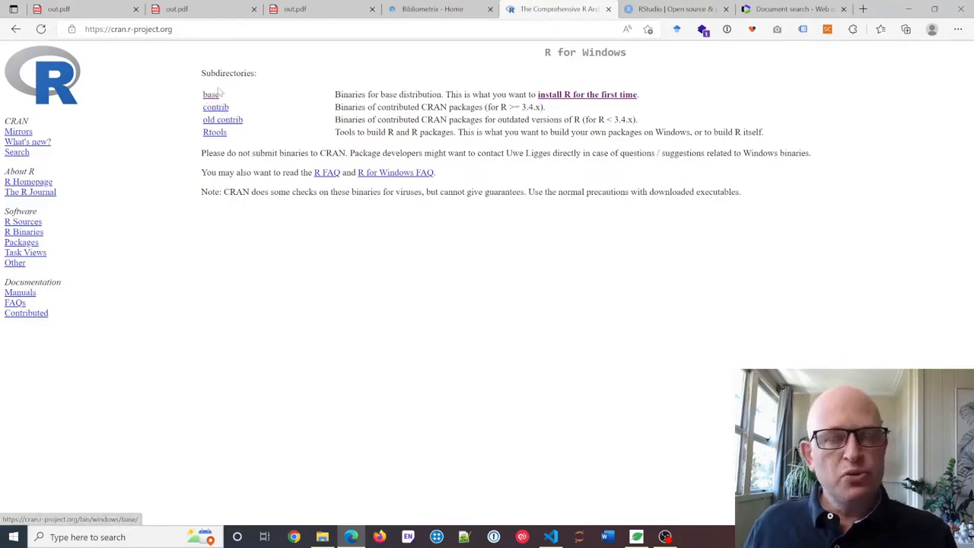
# Open the RStudio product page on the RStudio site and view the comparison of the RStudio Desktop editions
pyautogui.click(664, 7)
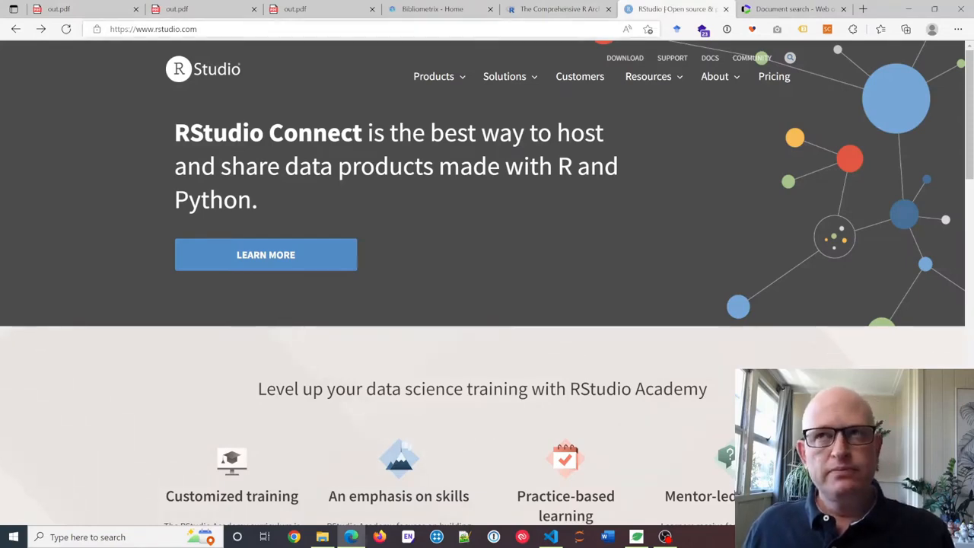
pyautogui.moveTo(463, 82)
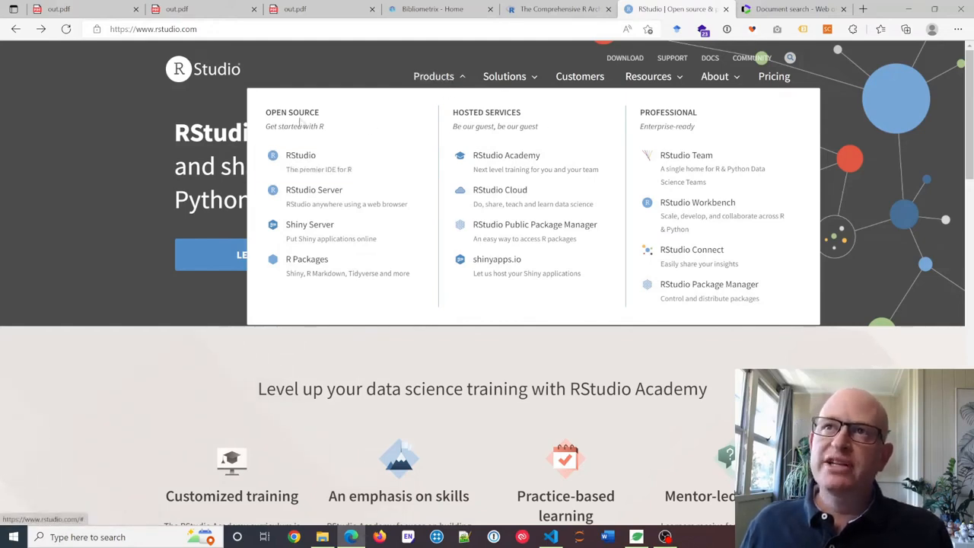
pyautogui.click(304, 164)
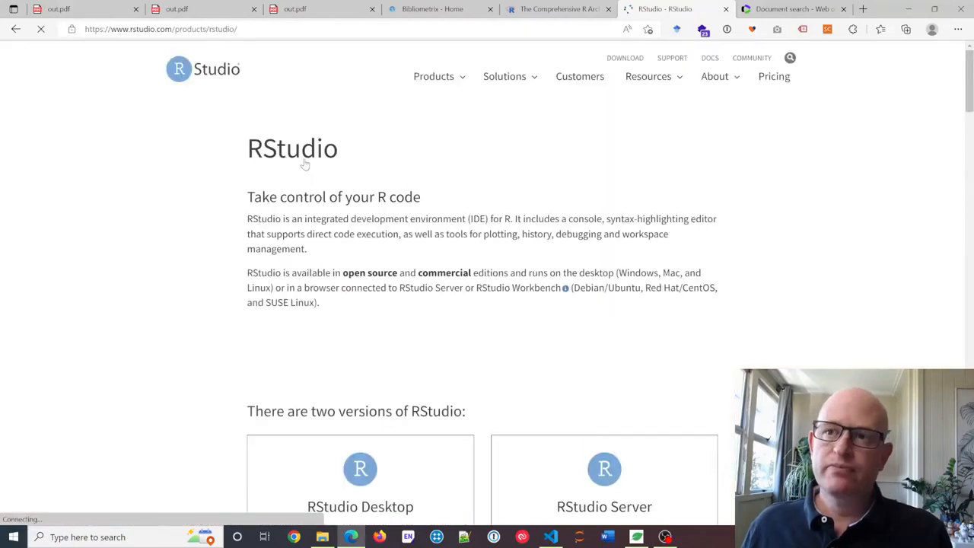
pyautogui.scroll(-8, 384, 228)
pyautogui.scroll(-4, 384, 304)
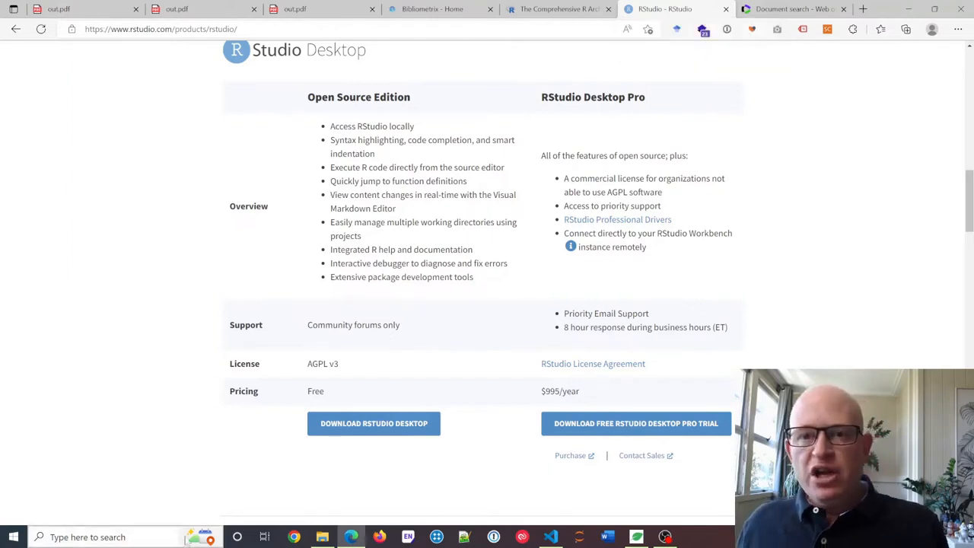
# Find the installed RStudio application by searching for "rstu" and launch it
pyautogui.click(155, 544)
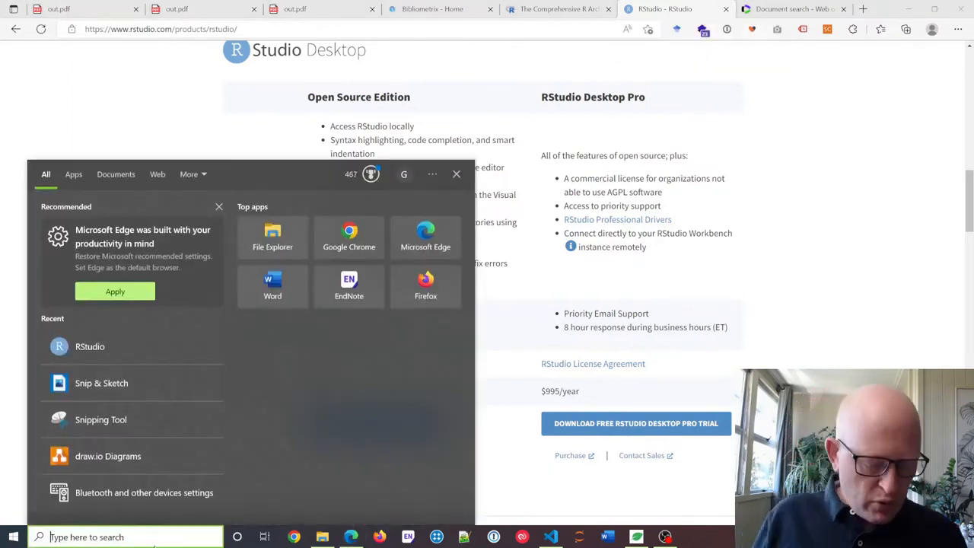
pyautogui.write('rstu')
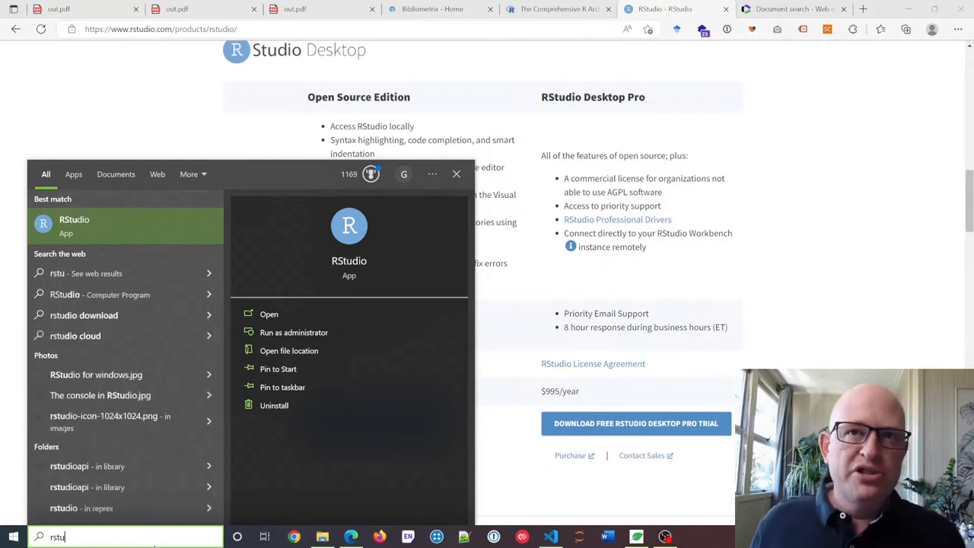
pyautogui.click(109, 217)
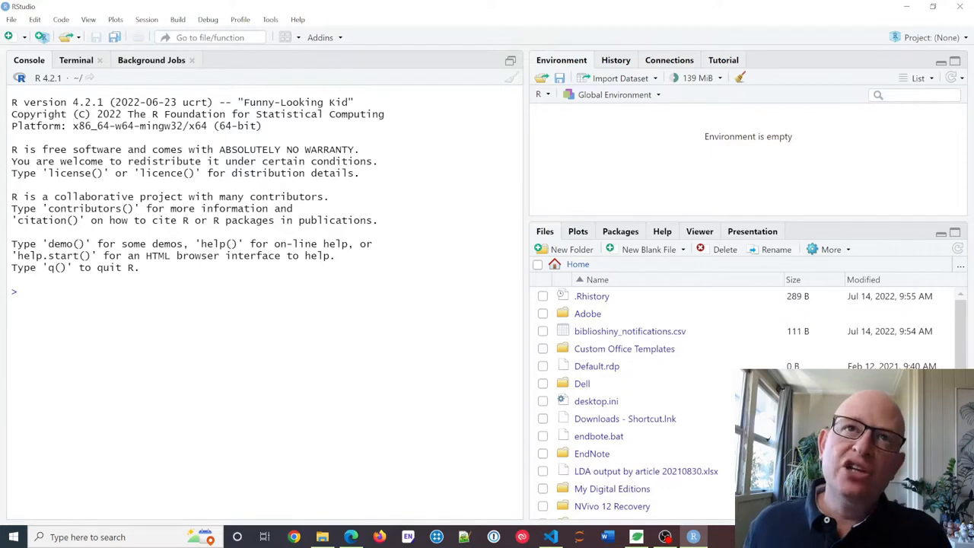
# Install the shiny package from the R console with install.packages("shiny")
pyautogui.hotkey('alt', 'Tab')
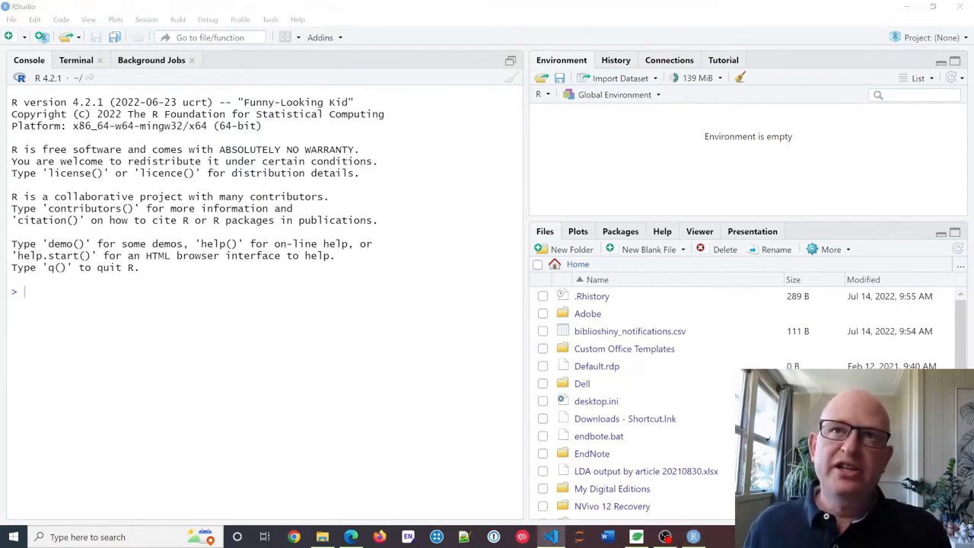
pyautogui.hotkey('alt', 'Tab')
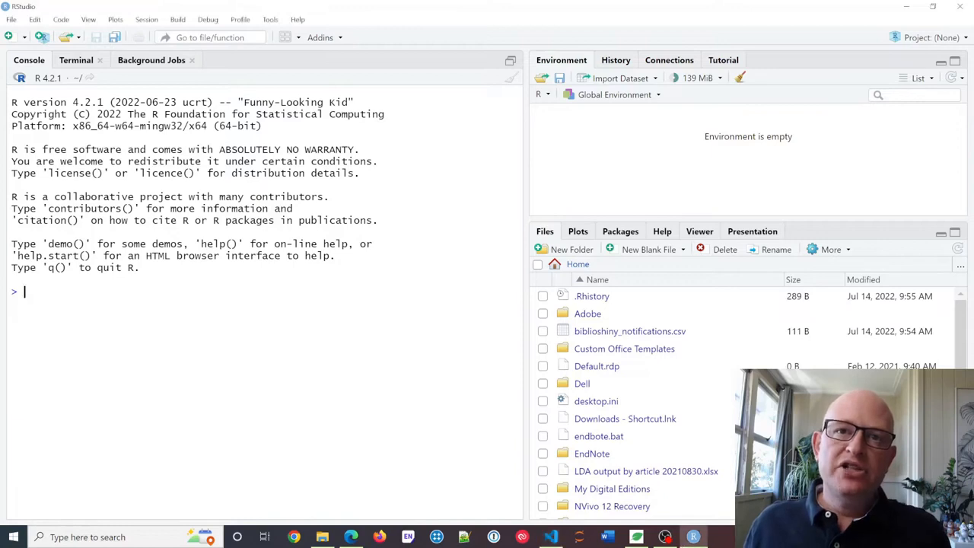
pyautogui.write('install.packages("shiny")')
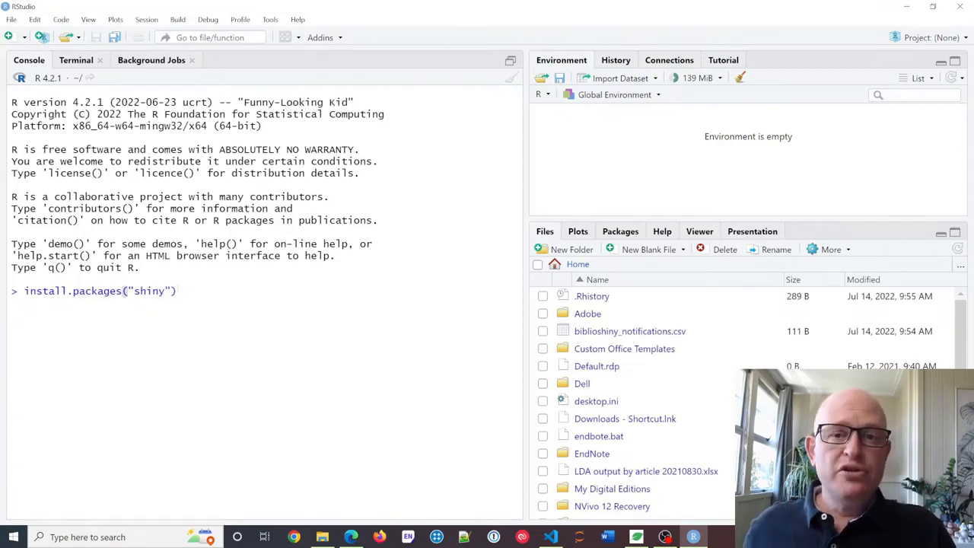
pyautogui.press('Return')
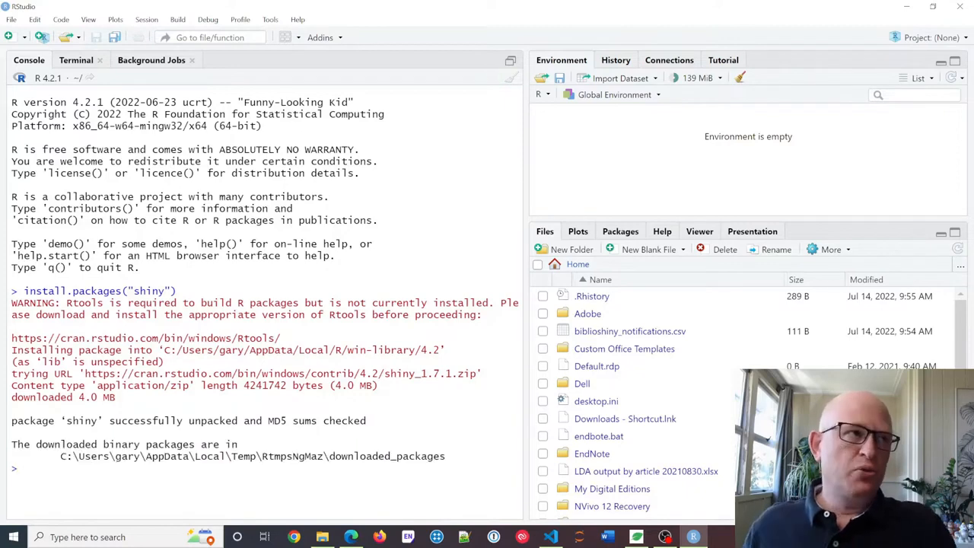
# Install the bibliometrix package from the R console with install.packages("bibliometrix")
pyautogui.hotkey('alt', 'Tab')
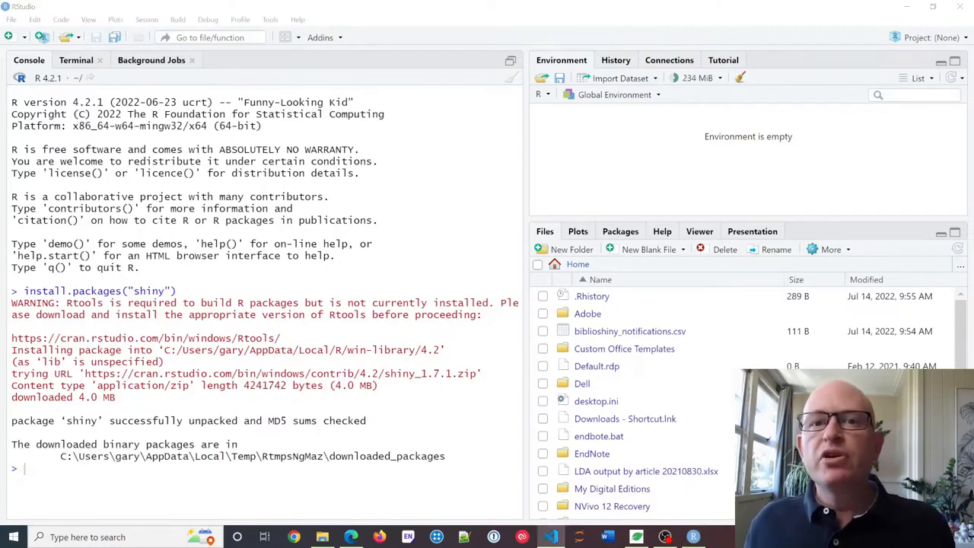
pyautogui.hotkey('alt', 'Tab')
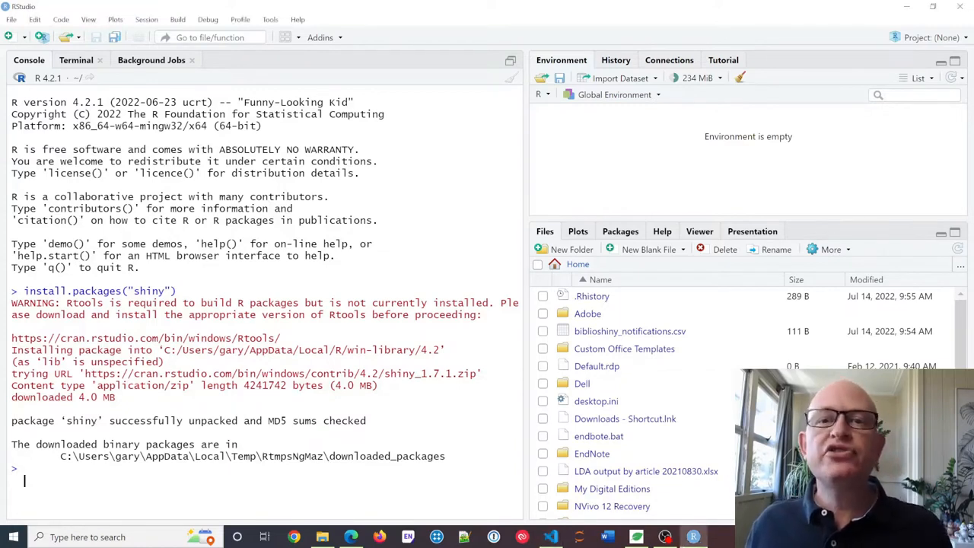
pyautogui.rightClick(81, 465)
pyautogui.click(113, 496)
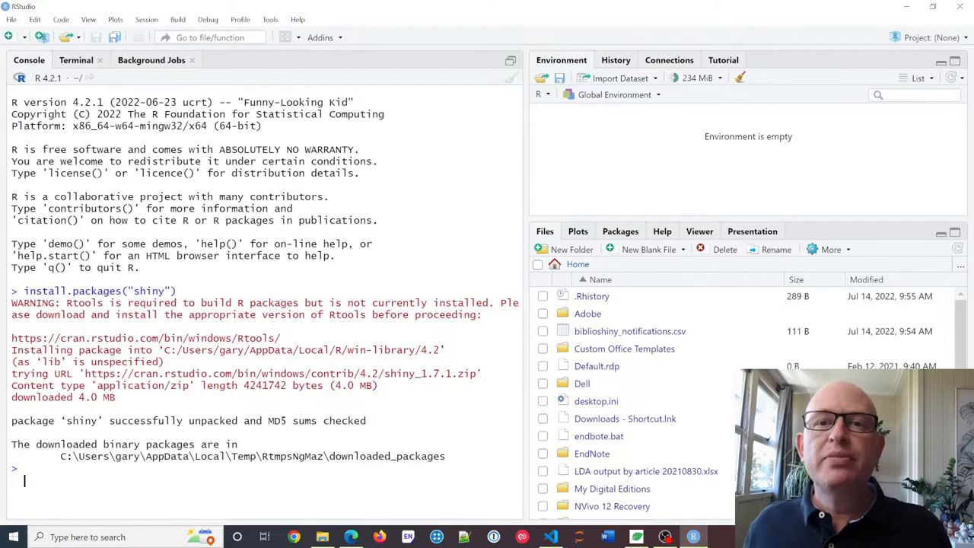
pyautogui.hotkey('alt', 'Tab')
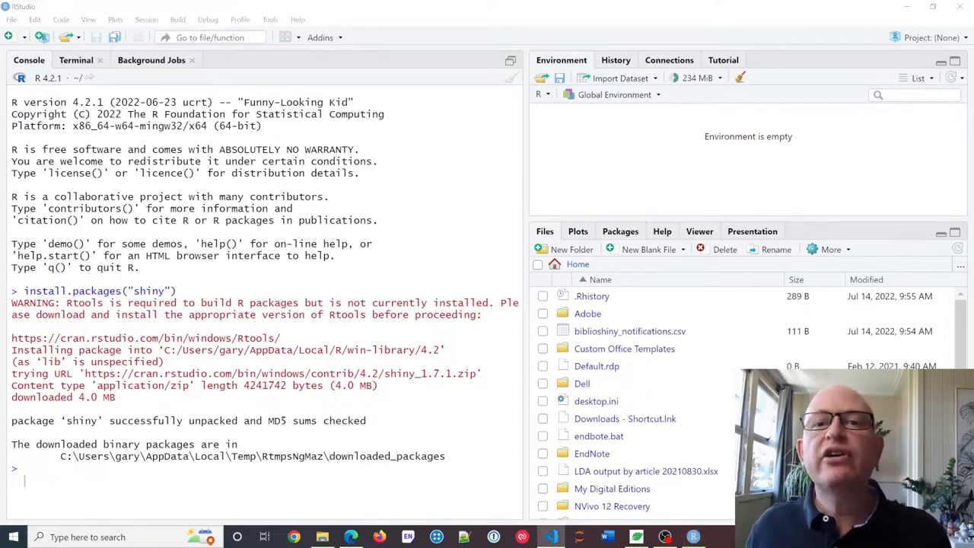
pyautogui.hotkey('alt', 'Tab')
pyautogui.write('install.packages("bibliometrix")')
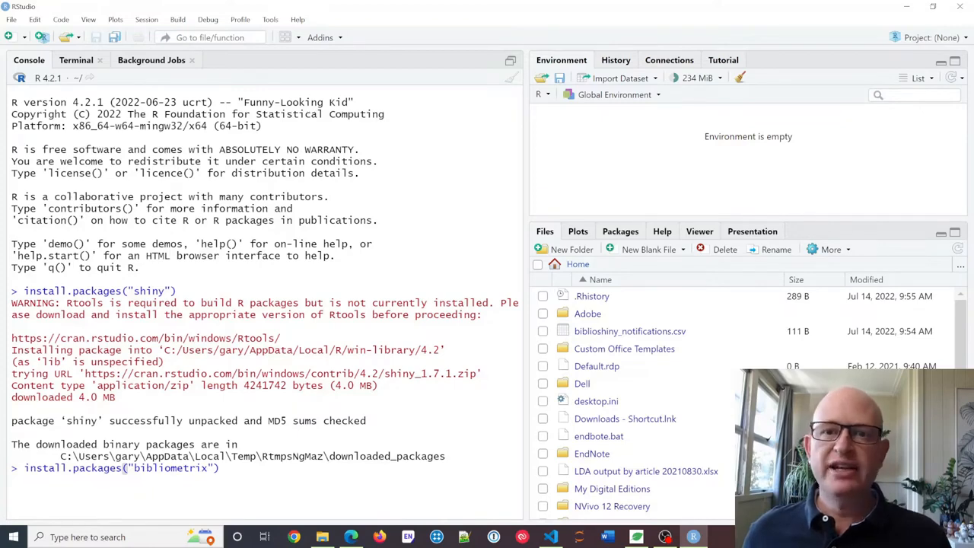
pyautogui.press('Return')
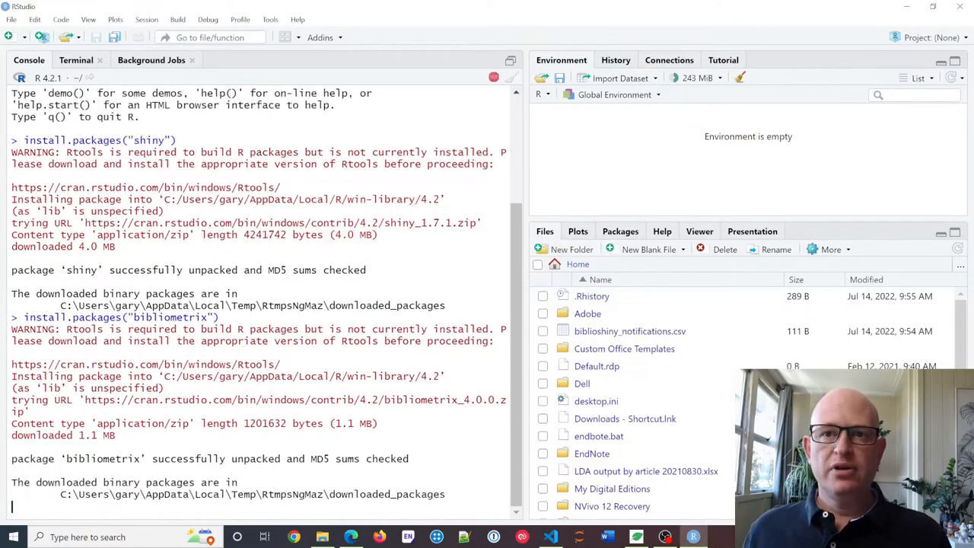
pyautogui.press('Return')
pyautogui.press('Return')
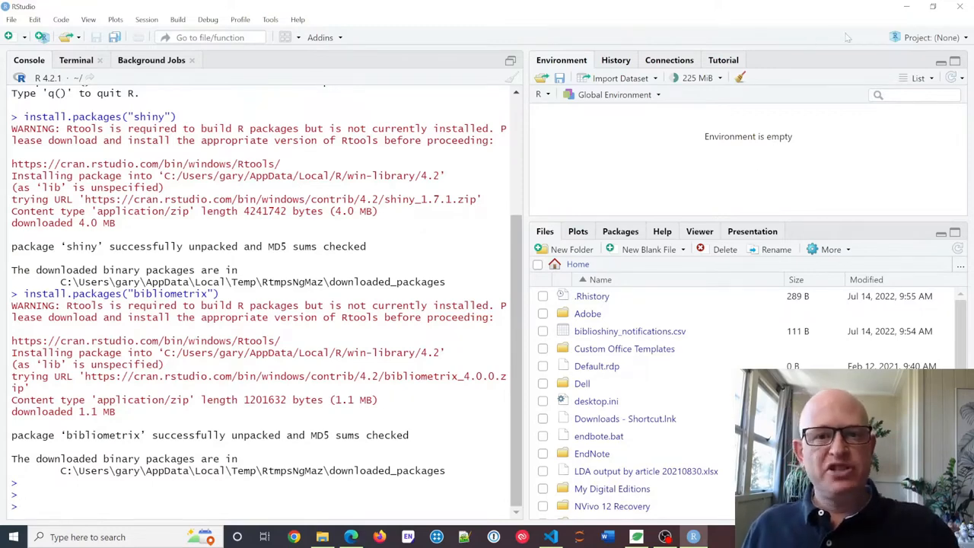
# Switch to the Web of Science document search in the browser and set a Title query for "marketing mix" in quotation marks
pyautogui.click(906, 6)
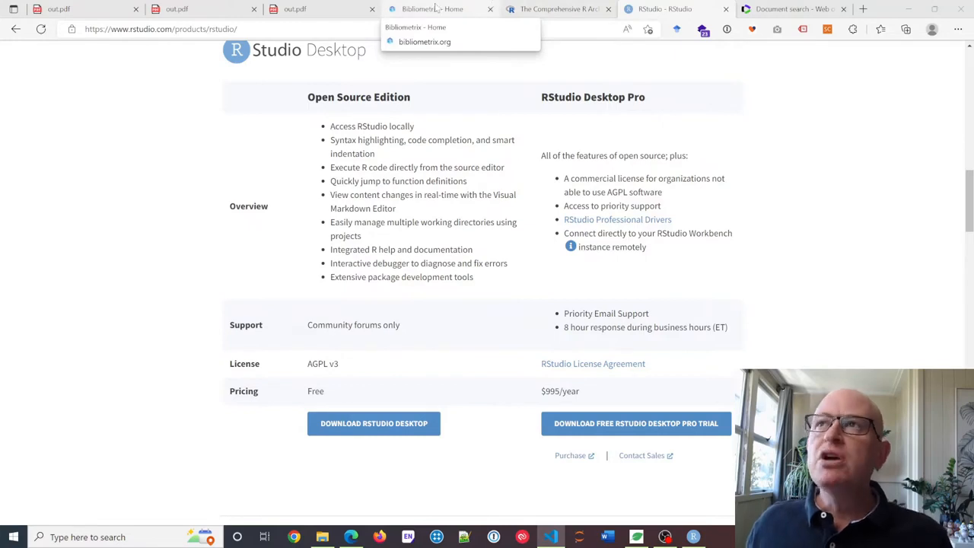
pyautogui.click(792, 9)
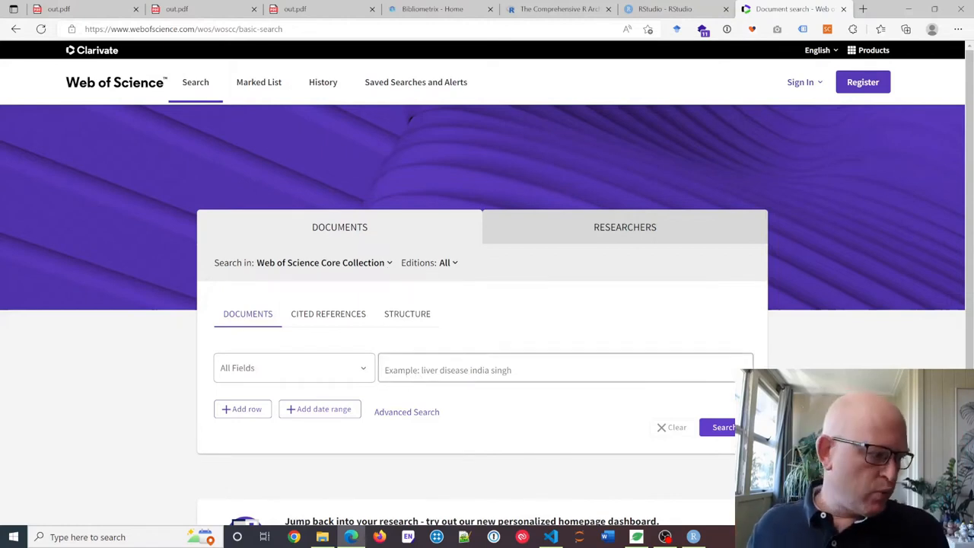
pyautogui.click(366, 371)
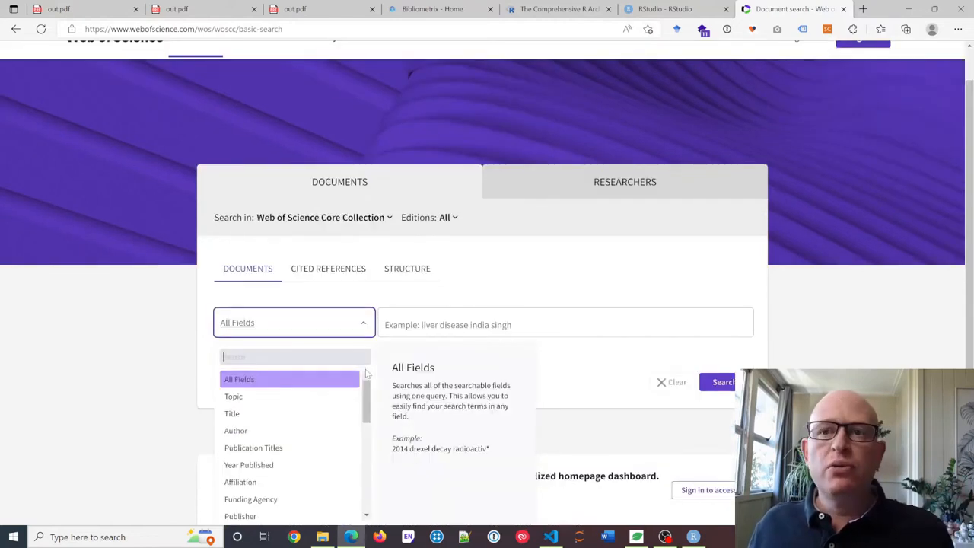
pyautogui.click(315, 413)
pyautogui.click(426, 320)
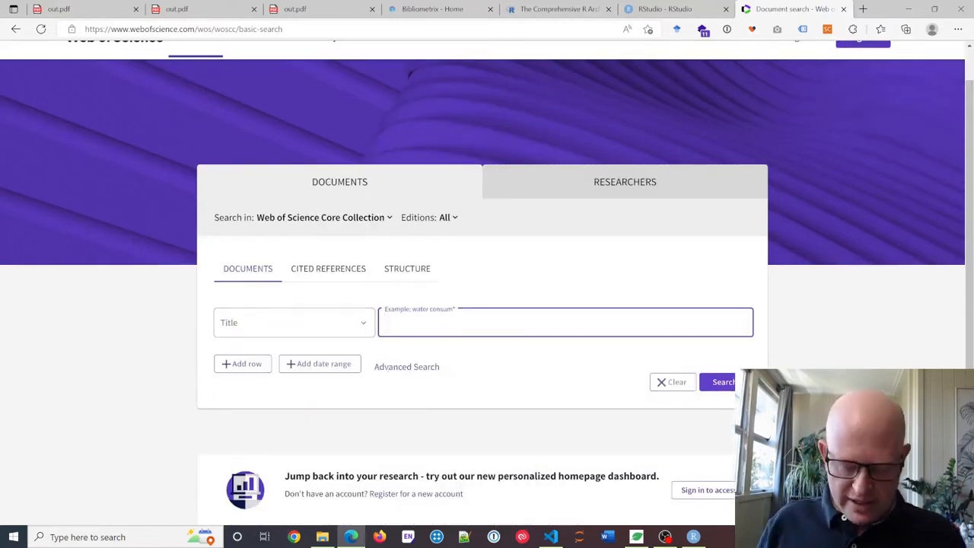
pyautogui.write('"ma')
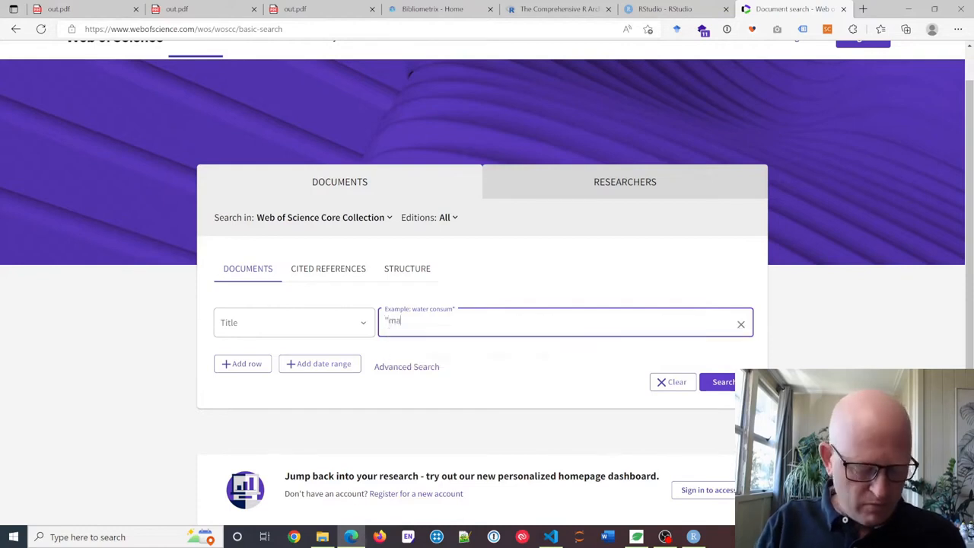
pyautogui.write('rketing m')
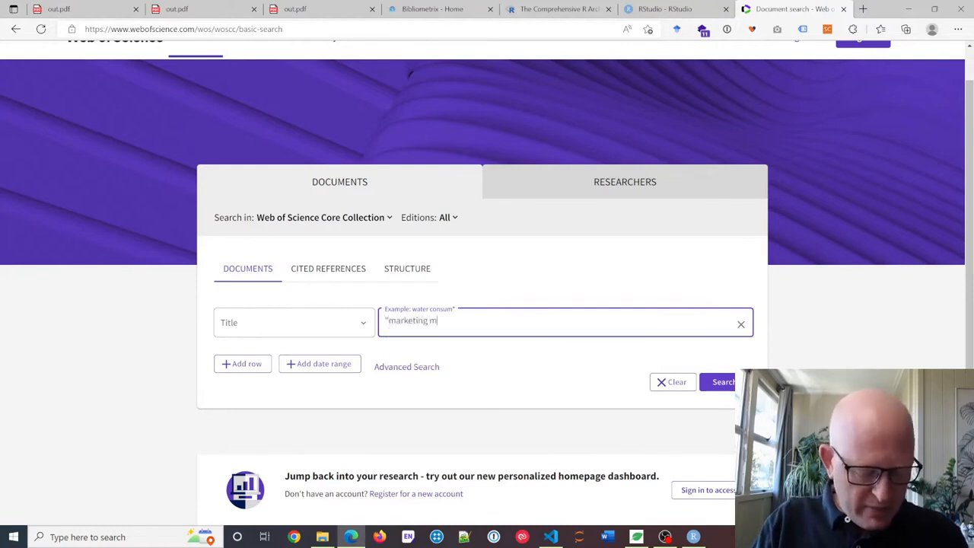
pyautogui.write('ix')
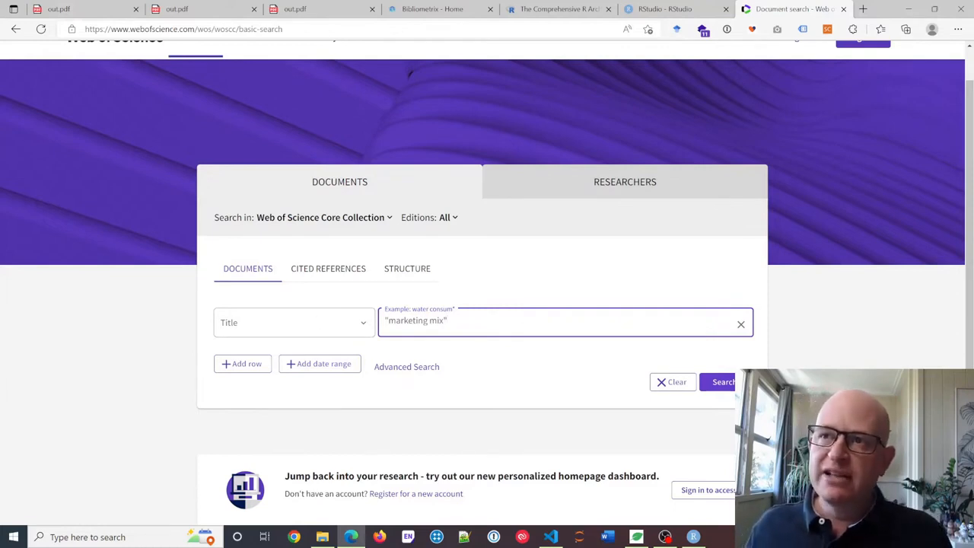
# Add a custom Publication Date range to the search and set its start date to 2010-01-01
pyautogui.click(304, 364)
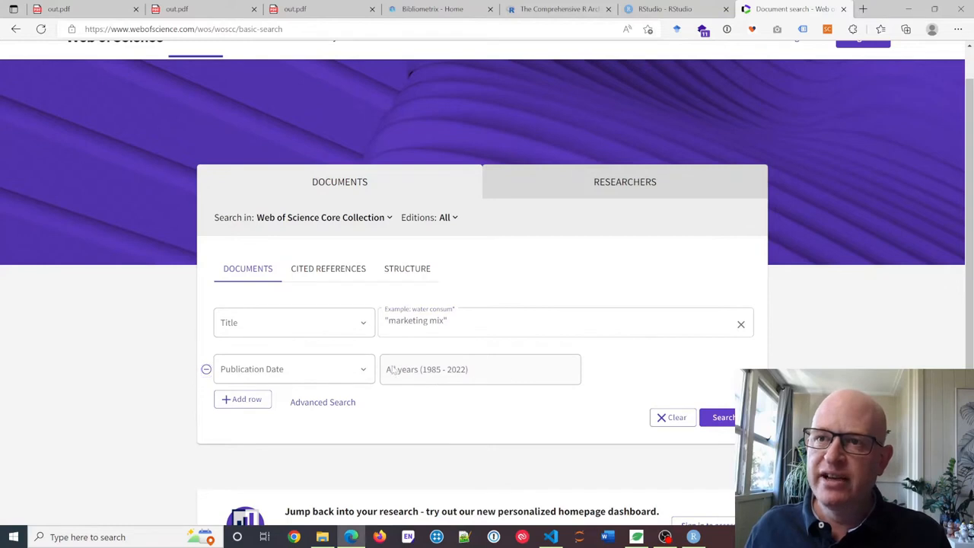
pyautogui.click(340, 372)
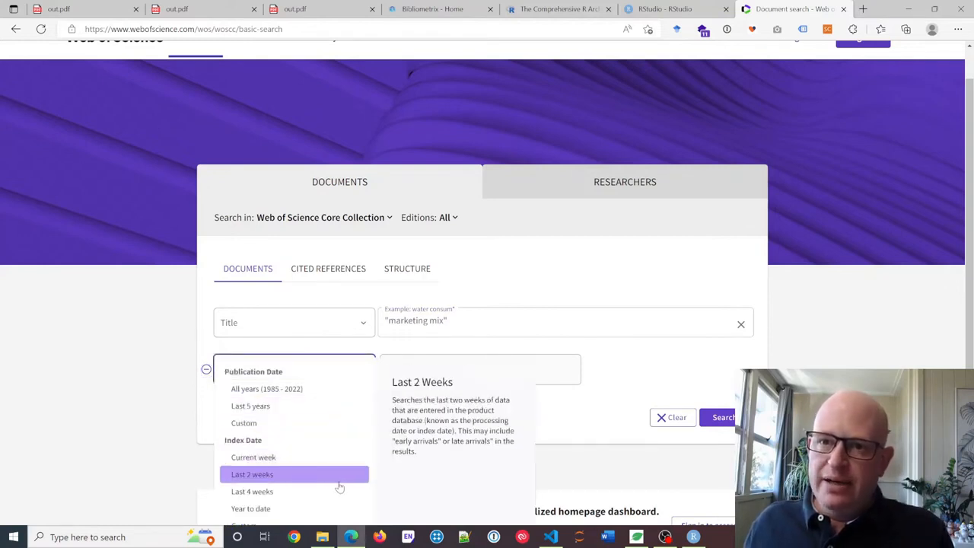
pyautogui.click(303, 423)
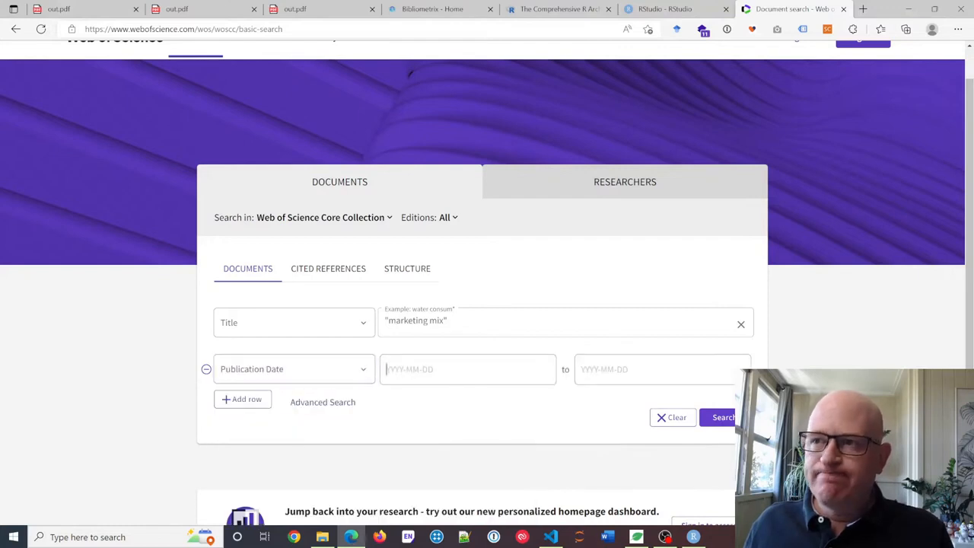
pyautogui.write('20')
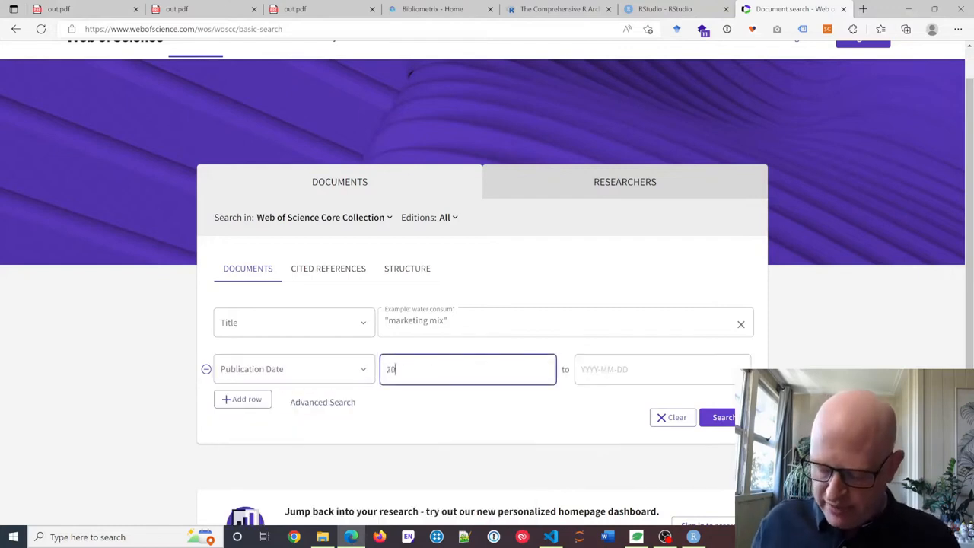
pyautogui.write('10')
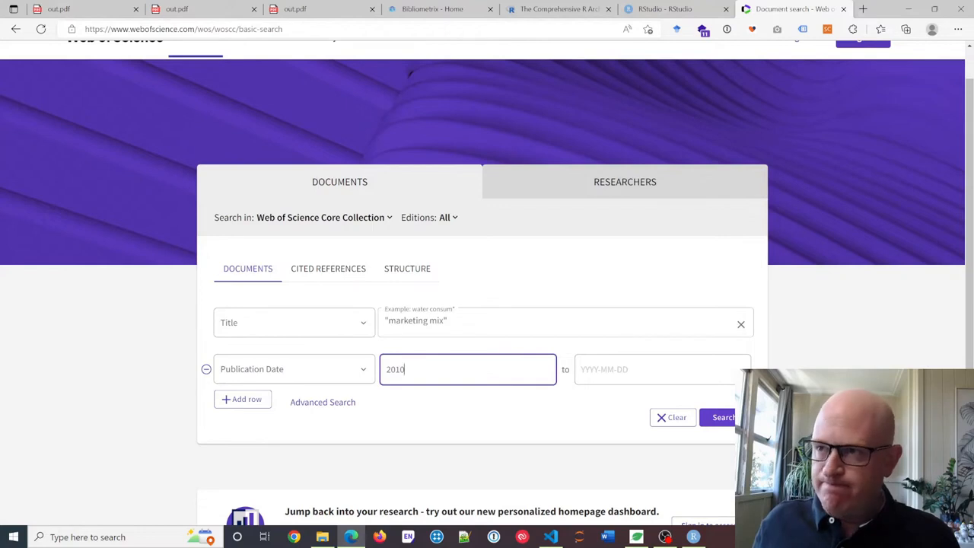
pyautogui.write('-0')
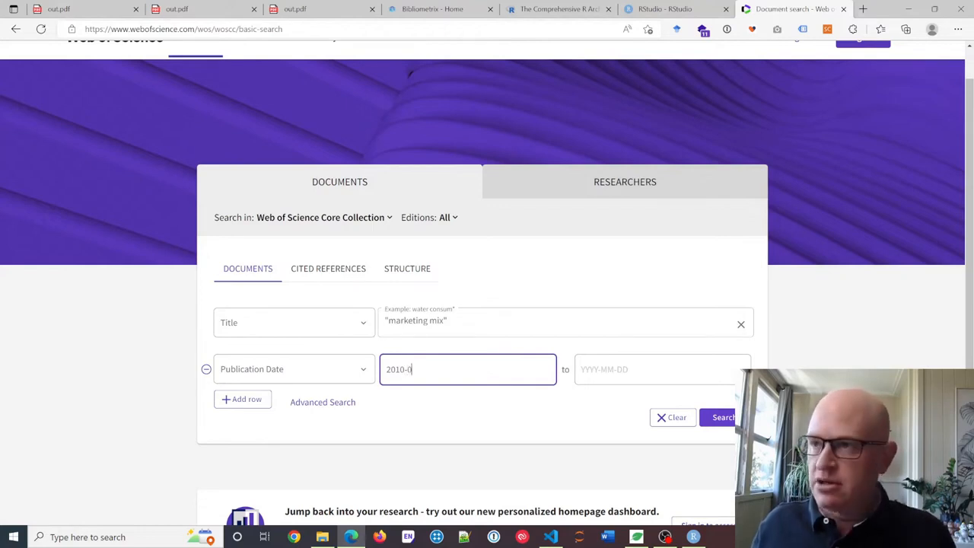
pyautogui.write('1-01')
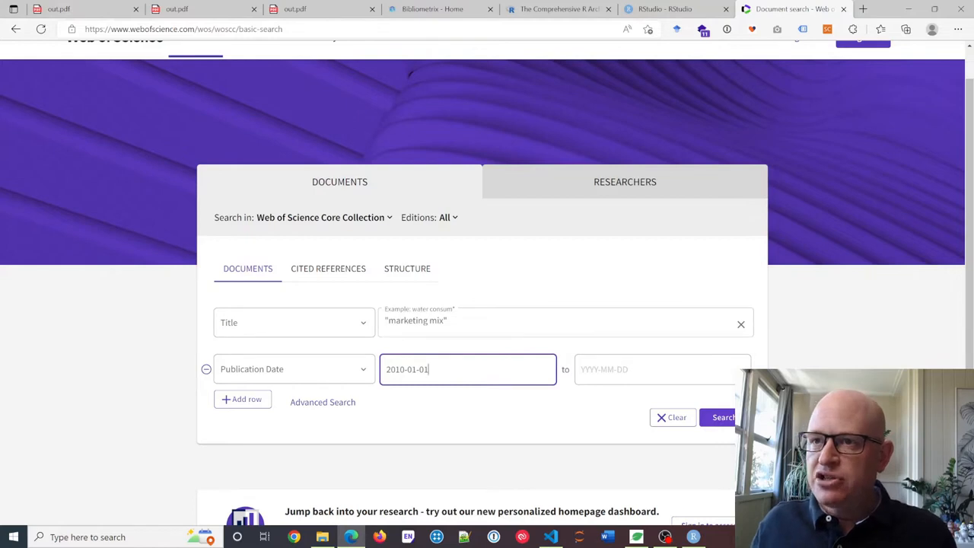
# Set the end date of the publication range to 2022-01-01 by reusing the start date, and run the search
pyautogui.moveTo(434, 369); pyautogui.dragTo(363, 369)
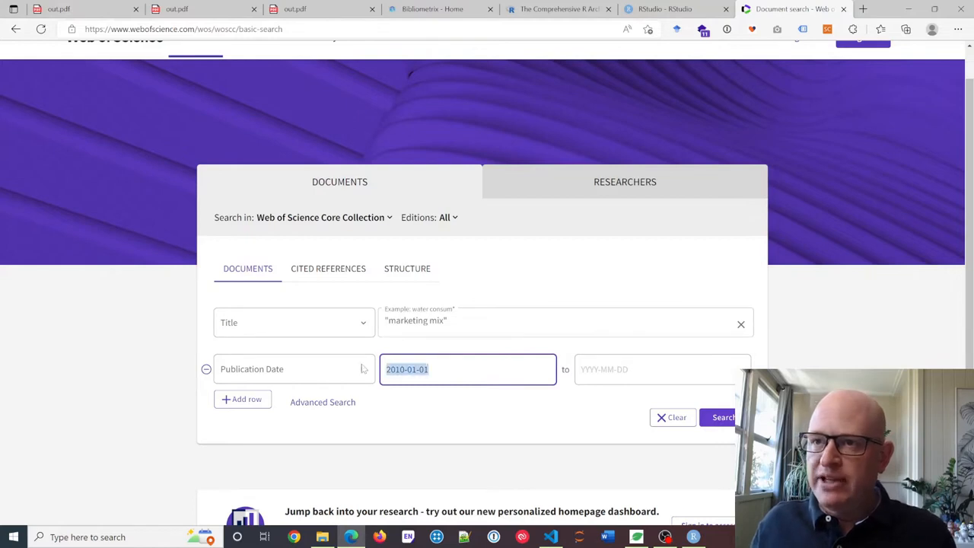
pyautogui.hotkey('ctrl', 'c')
pyautogui.press('Tab')
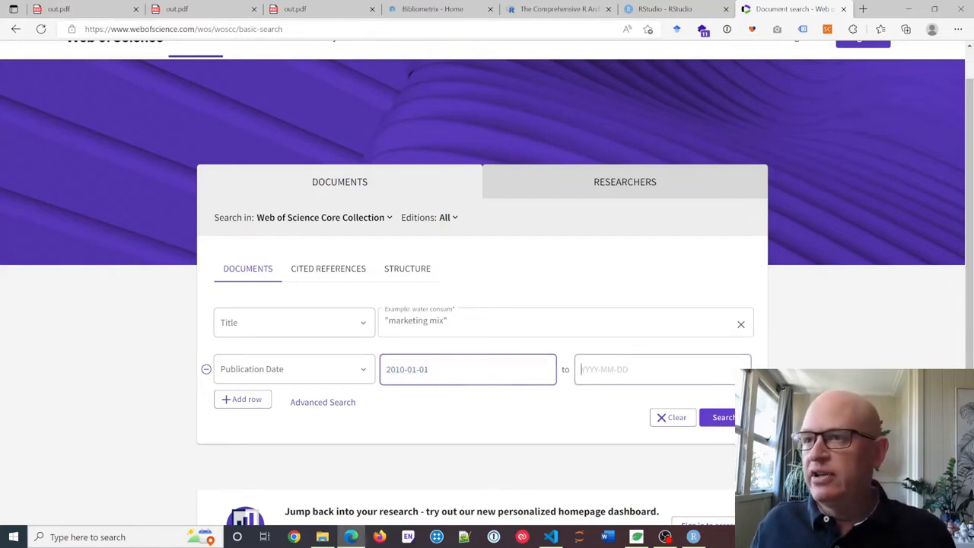
pyautogui.hotkey('ctrl', 'v')
pyautogui.moveTo(601, 369); pyautogui.dragTo(590, 369)
pyautogui.write('22')
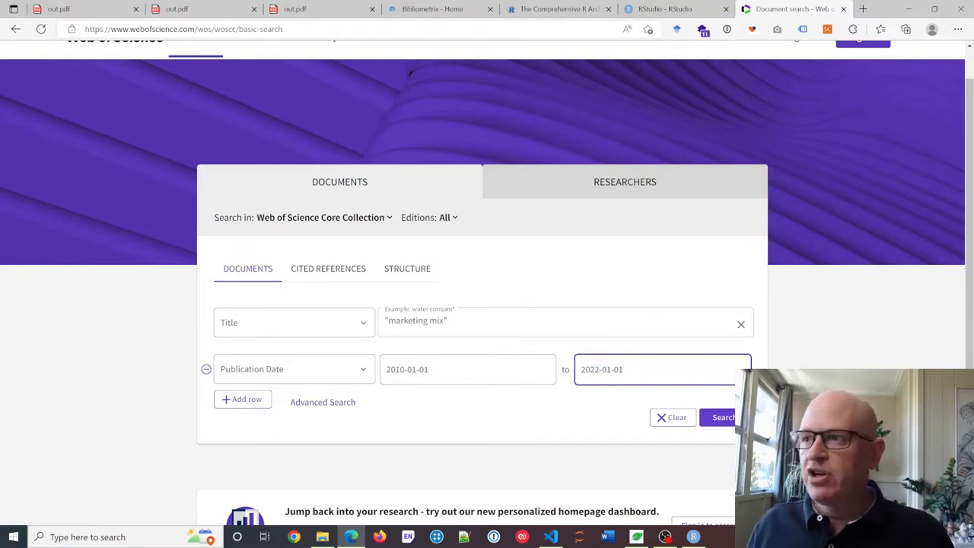
pyautogui.click(724, 423)
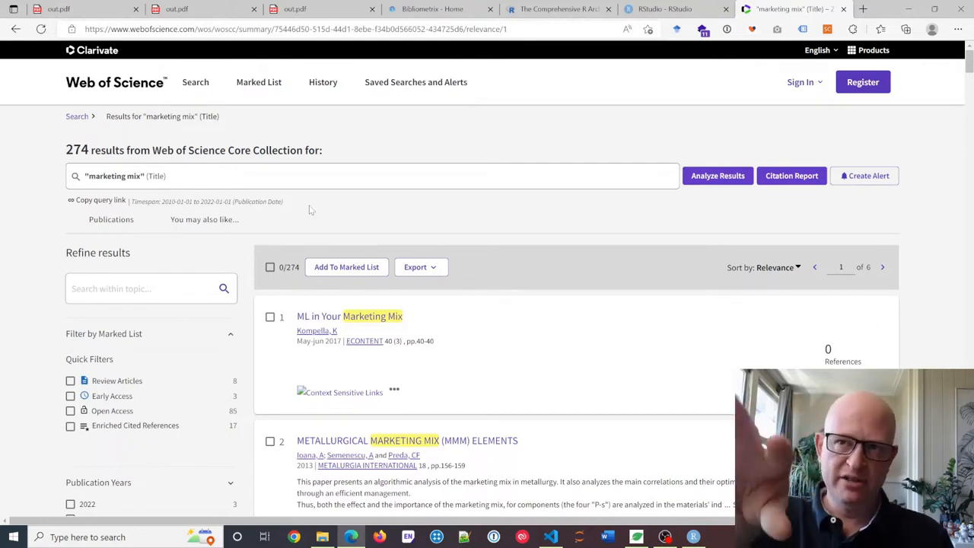
# Set up a BibTeX export of records 1 to 274 with Full Record and Cited References as the record content
pyautogui.click(441, 275)
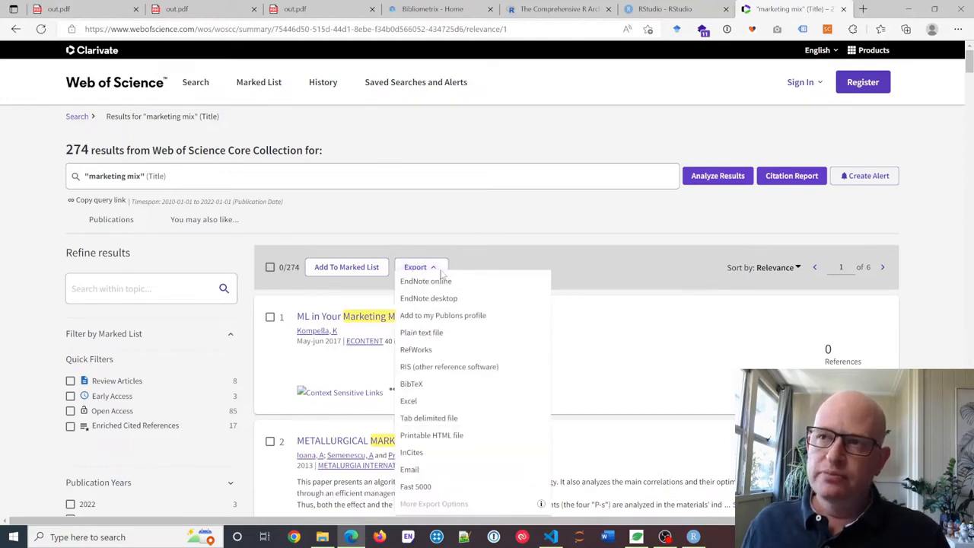
pyautogui.click(431, 387)
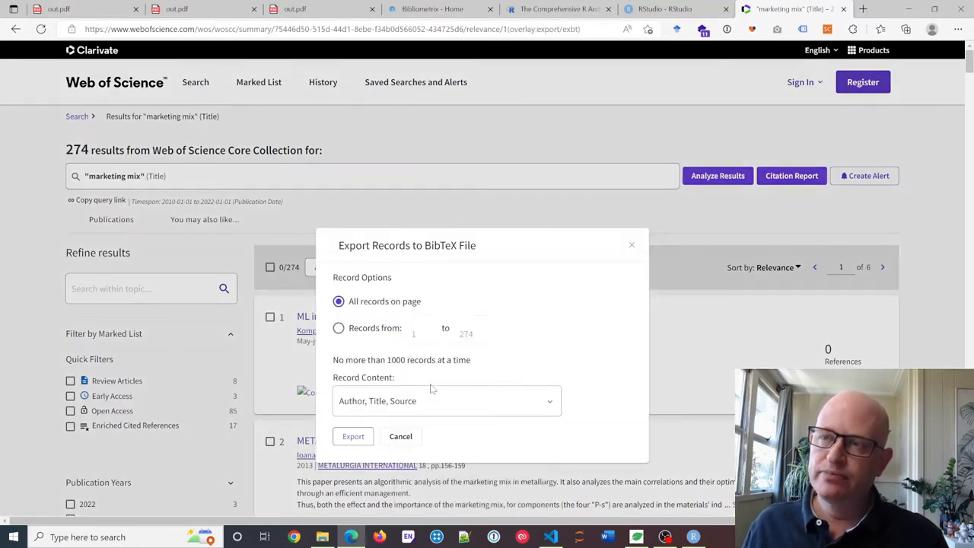
pyautogui.click(339, 330)
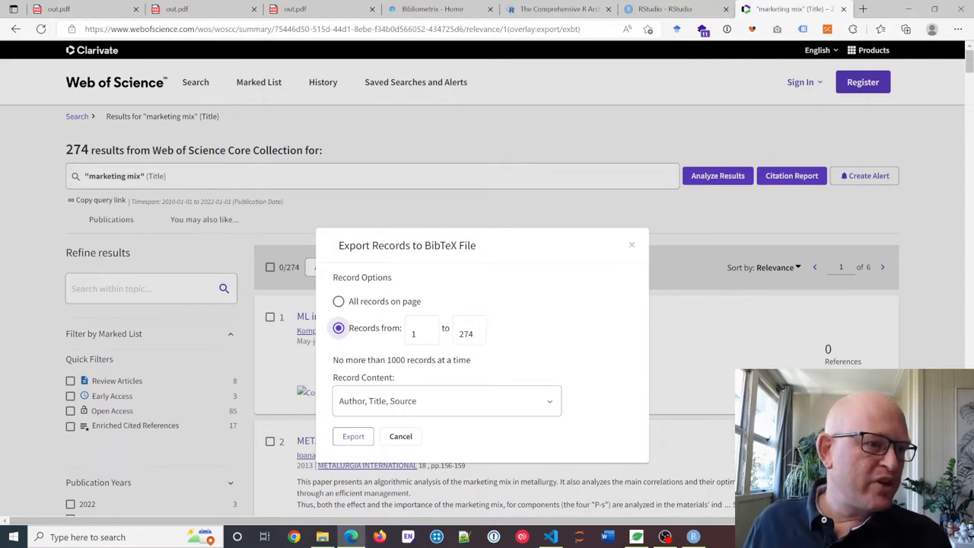
pyautogui.click(454, 400)
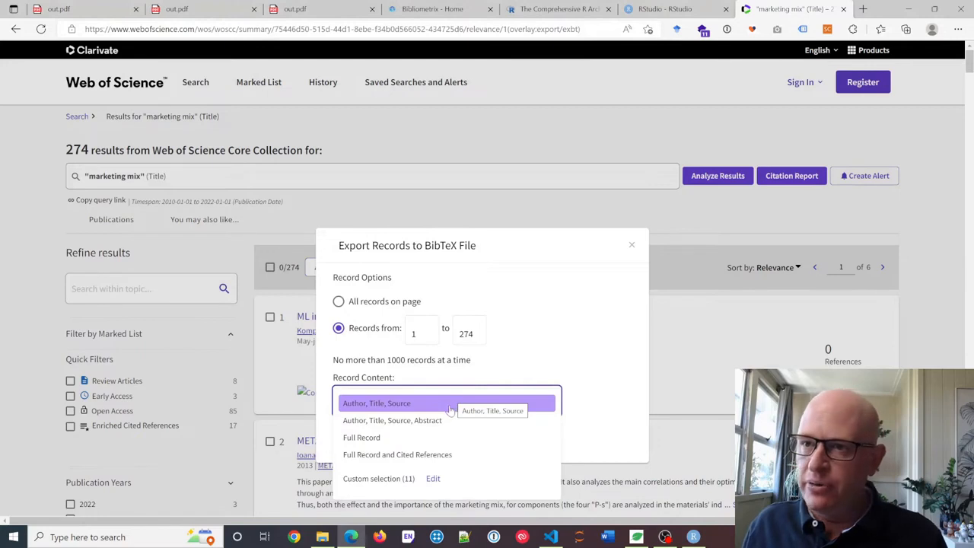
pyautogui.click(386, 457)
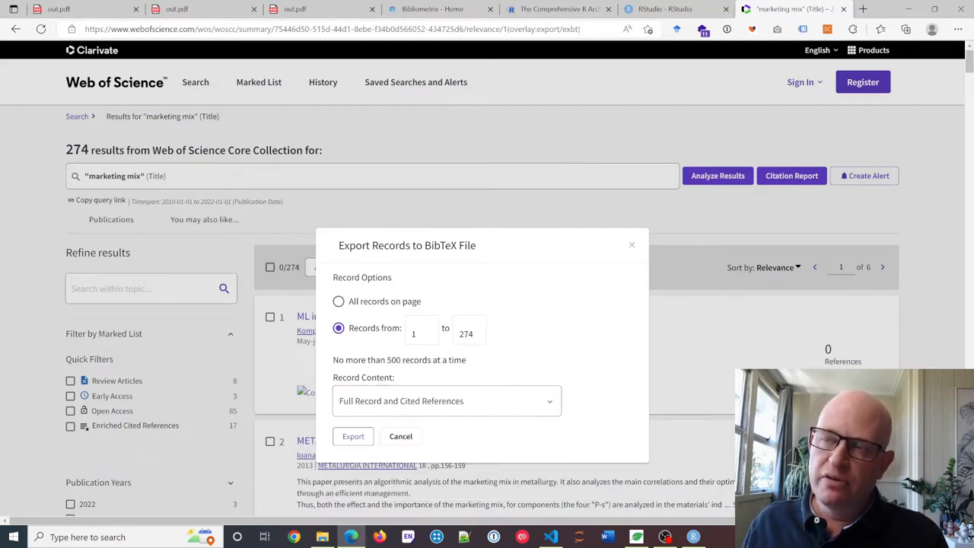
# Enter 1 as the first record of the range, export the BibTeX file, and dismiss the downloads list
pyautogui.moveTo(387, 359); pyautogui.dragTo(404, 368)
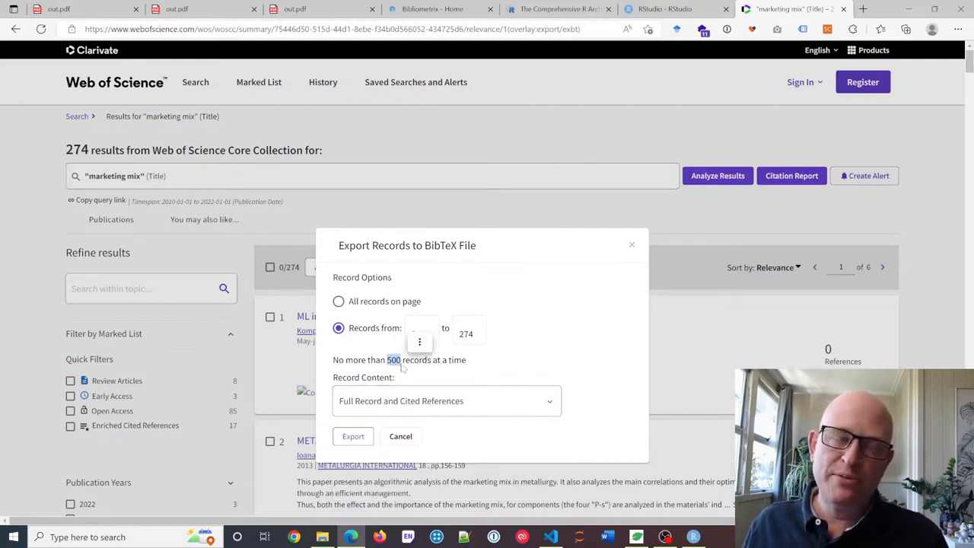
pyautogui.click(472, 371)
pyautogui.click(466, 335)
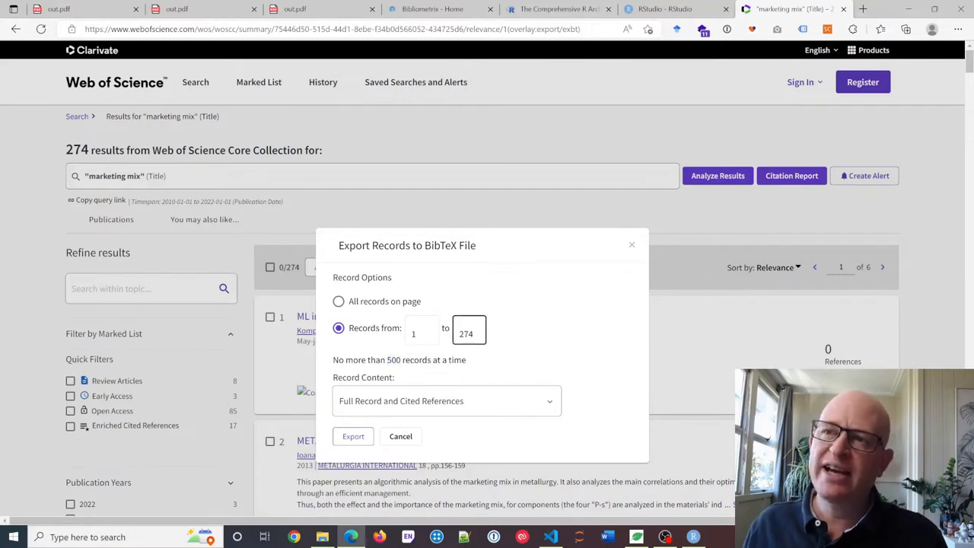
pyautogui.click(352, 458)
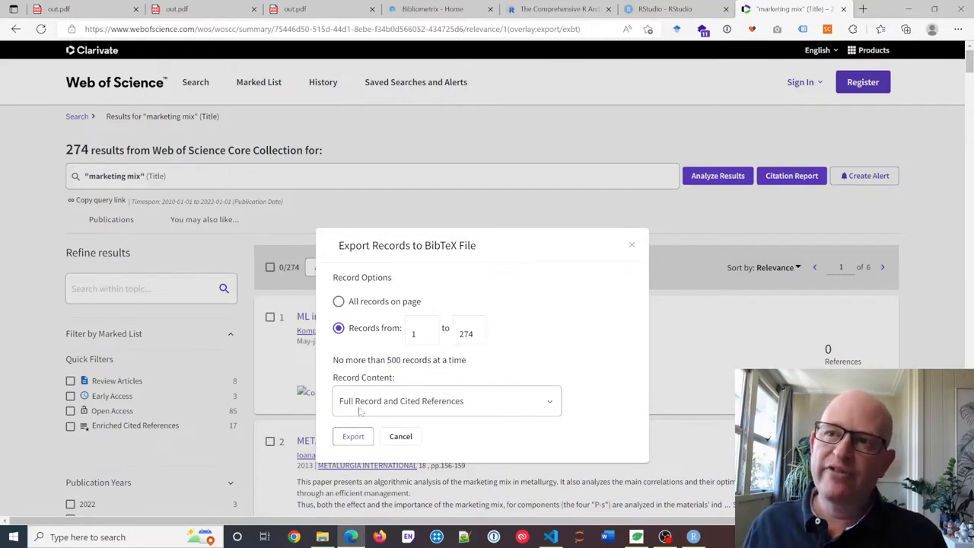
pyautogui.click(411, 334)
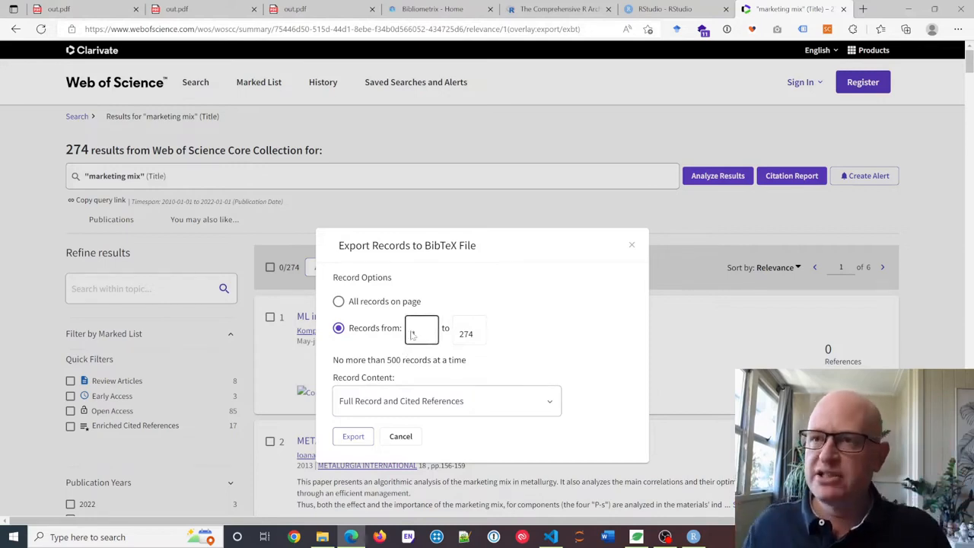
pyautogui.write('1')
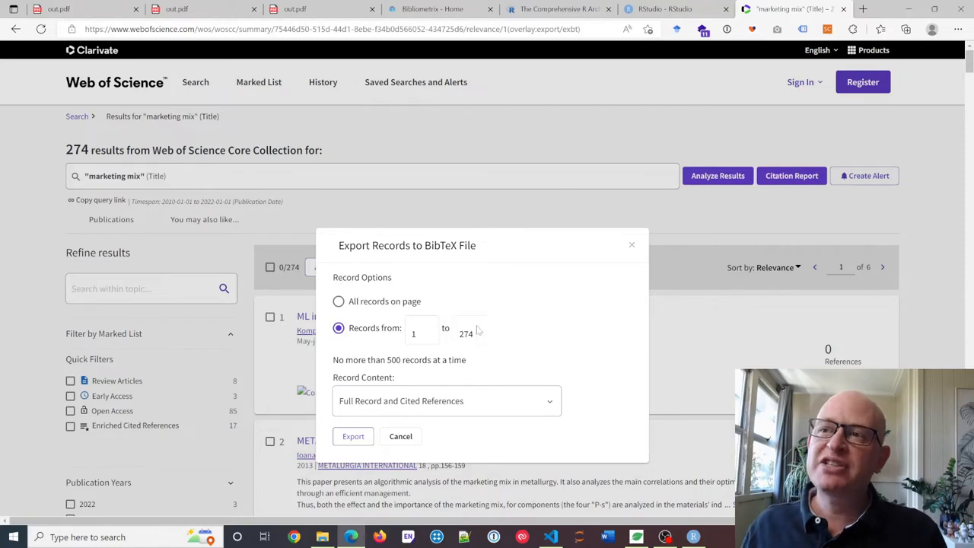
pyautogui.click(354, 436)
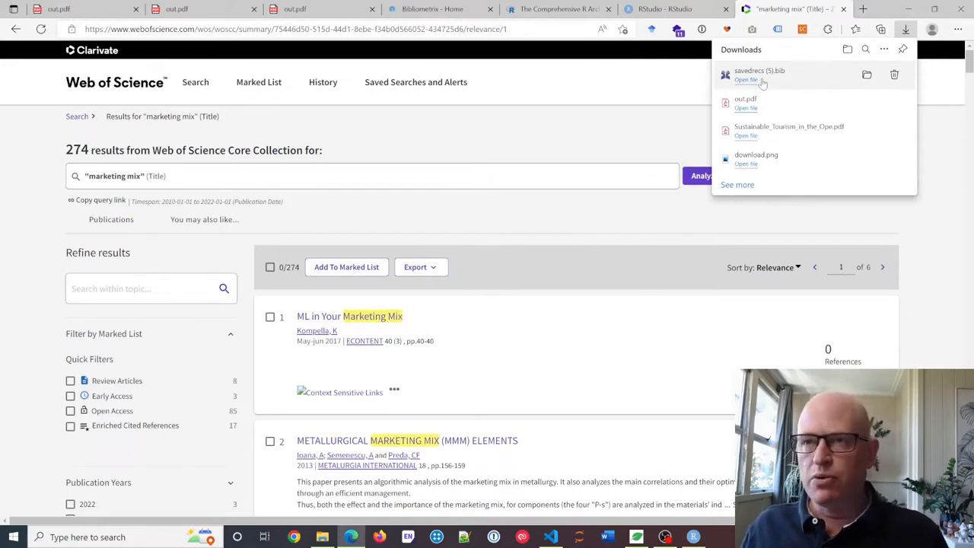
pyautogui.click(631, 128)
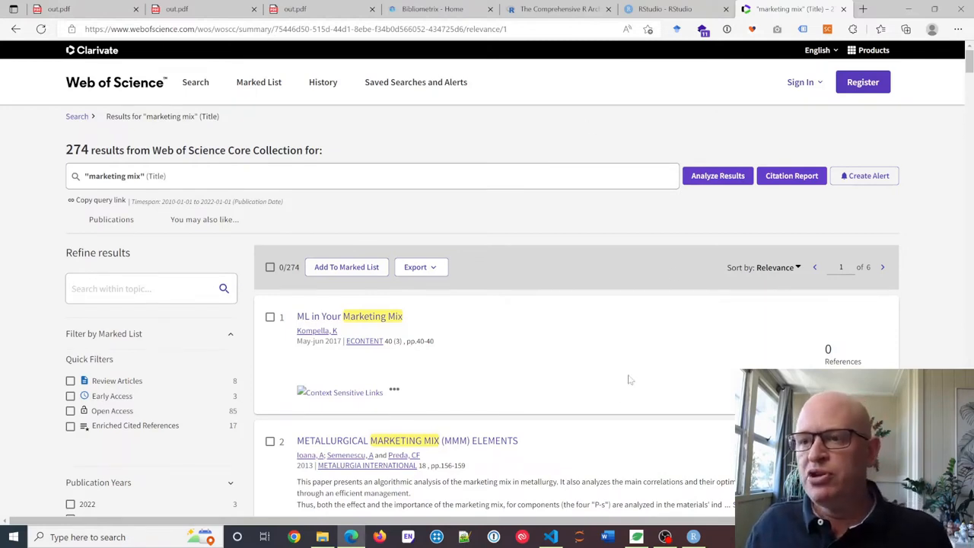
# Switch to the Tutorials folder in File Explorer and open savedrecs.bib in Notepad++
pyautogui.moveTo(322, 538)
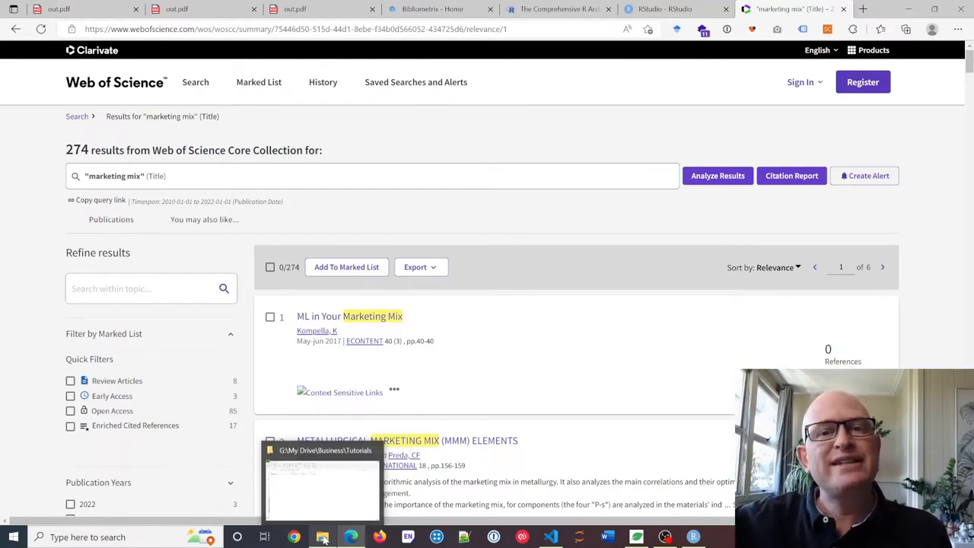
pyautogui.click(341, 493)
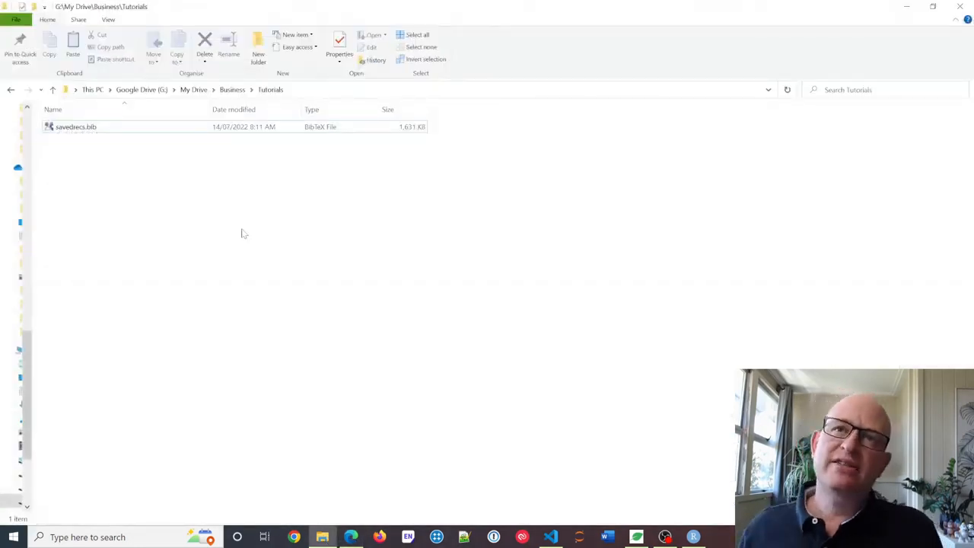
pyautogui.click(107, 127)
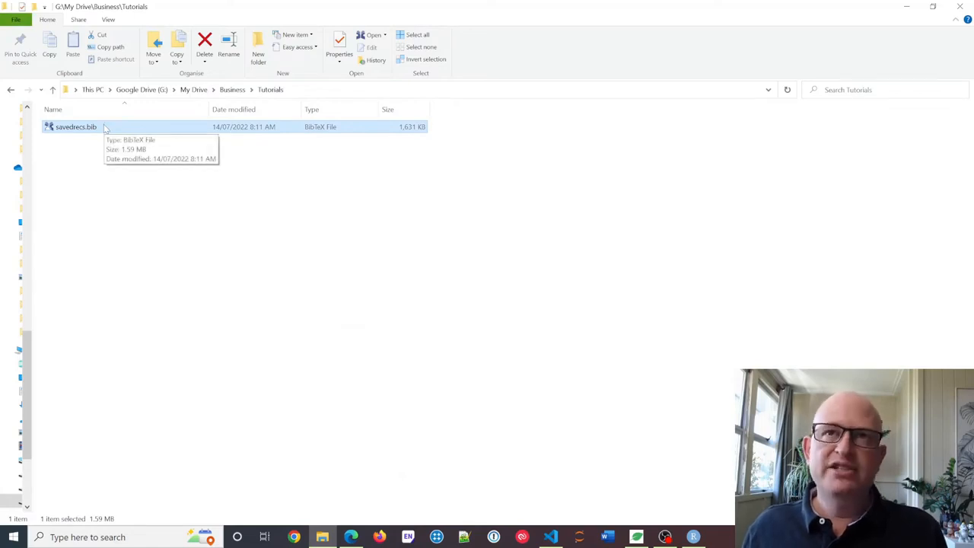
pyautogui.rightClick(105, 127)
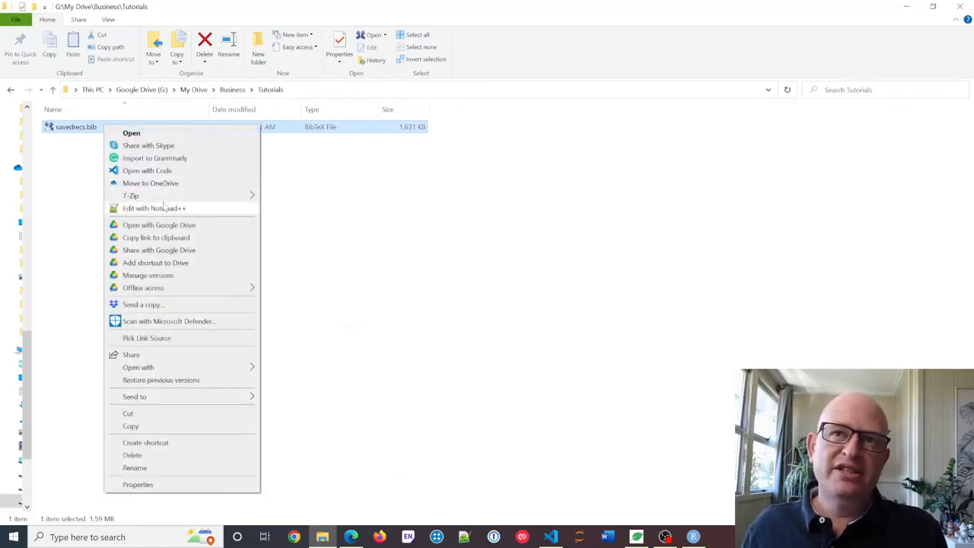
pyautogui.click(185, 209)
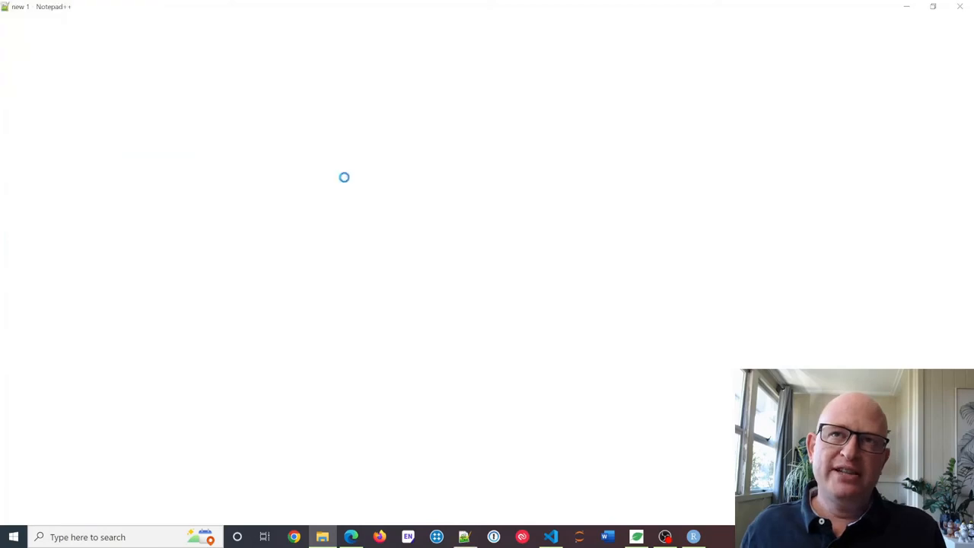
# Select all the BibTeX text in savedrecs.bib to inspect it, and close Notepad++
pyautogui.click(180, 214)
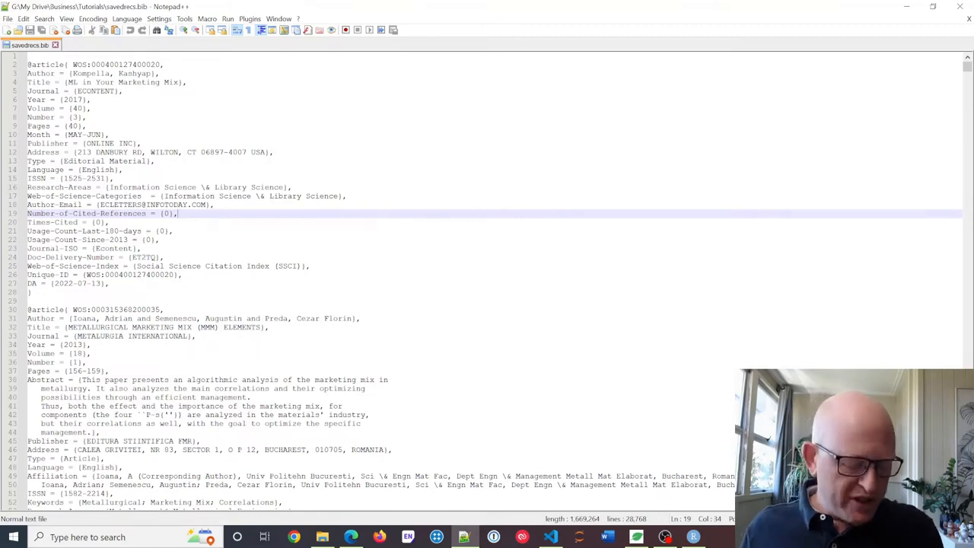
pyautogui.hotkey('ctrl', 'a')
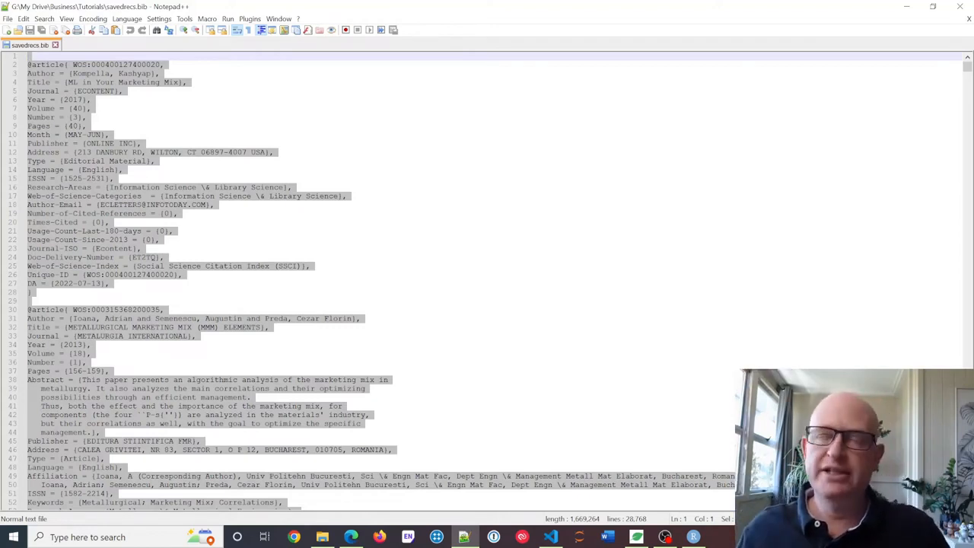
pyautogui.click(961, 7)
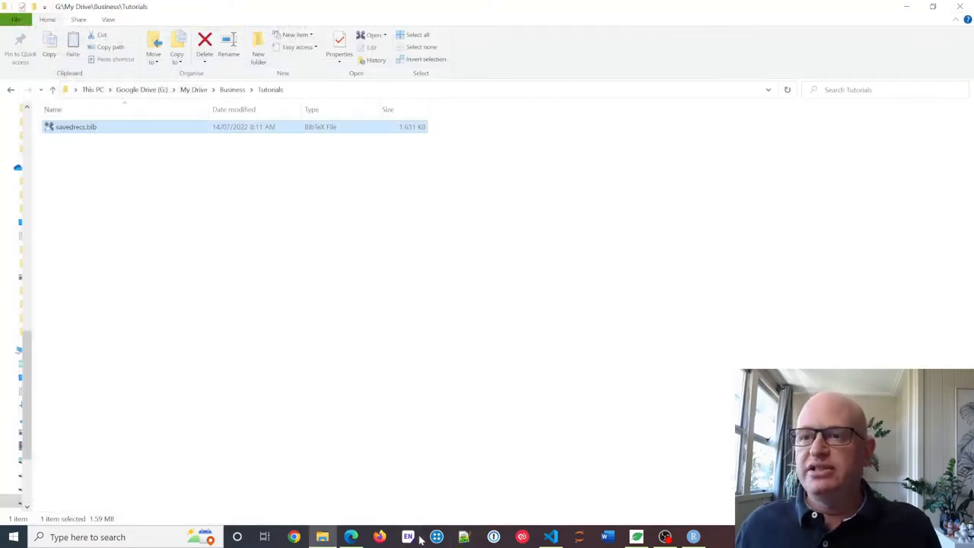
# Switch to RStudio and load the bibliometrix package in the R console with library(bibliometrix)
pyautogui.click(693, 535)
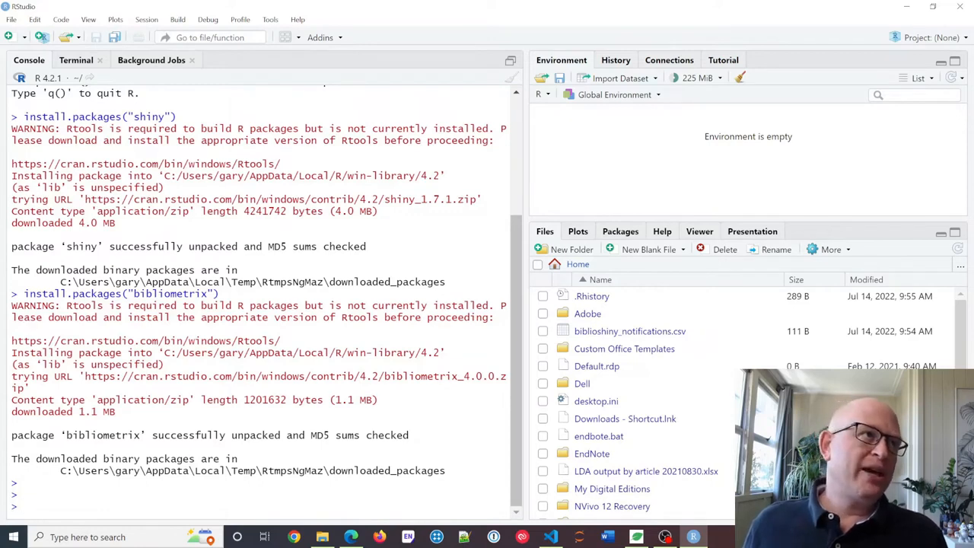
pyautogui.hotkey('alt', 'Tab')
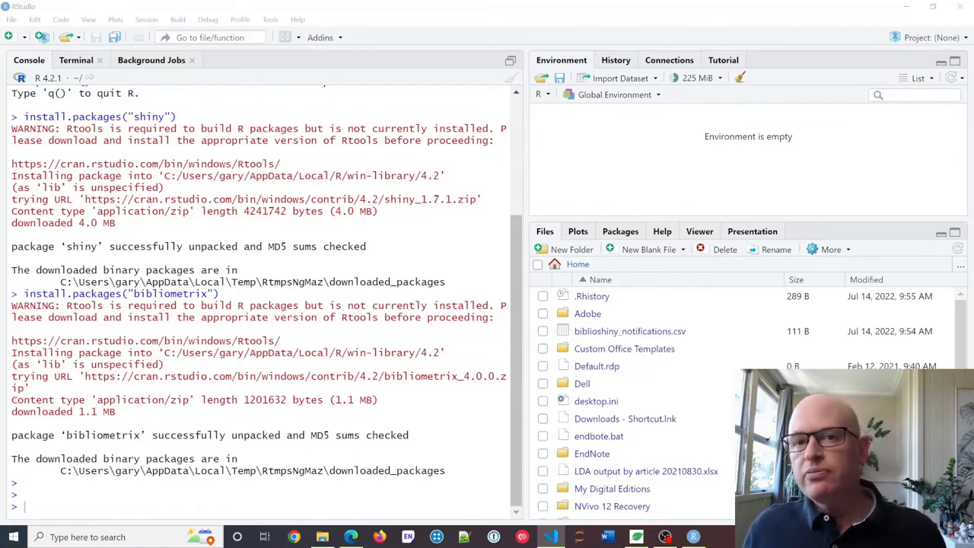
pyautogui.hotkey('alt', 'Tab')
pyautogui.write('library(bibliometrix)')
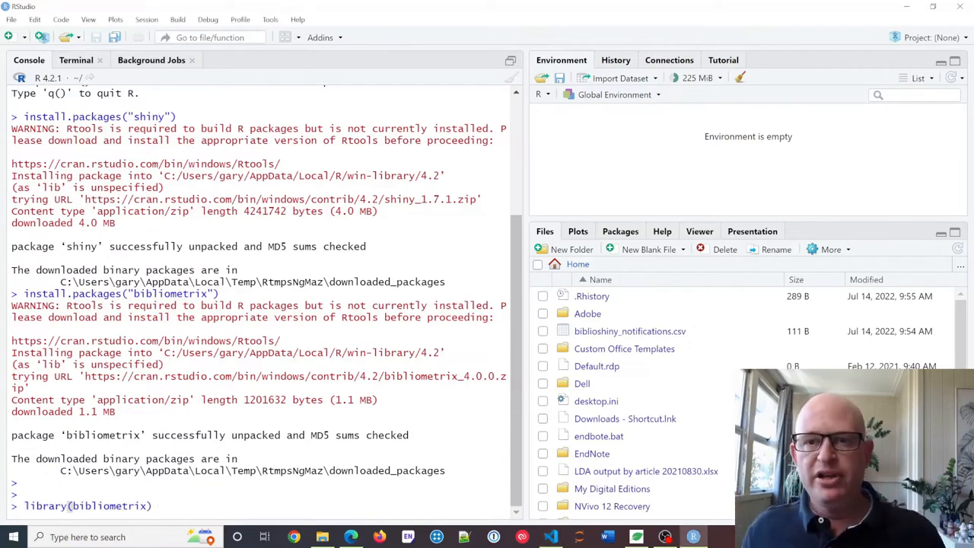
pyautogui.press('Return')
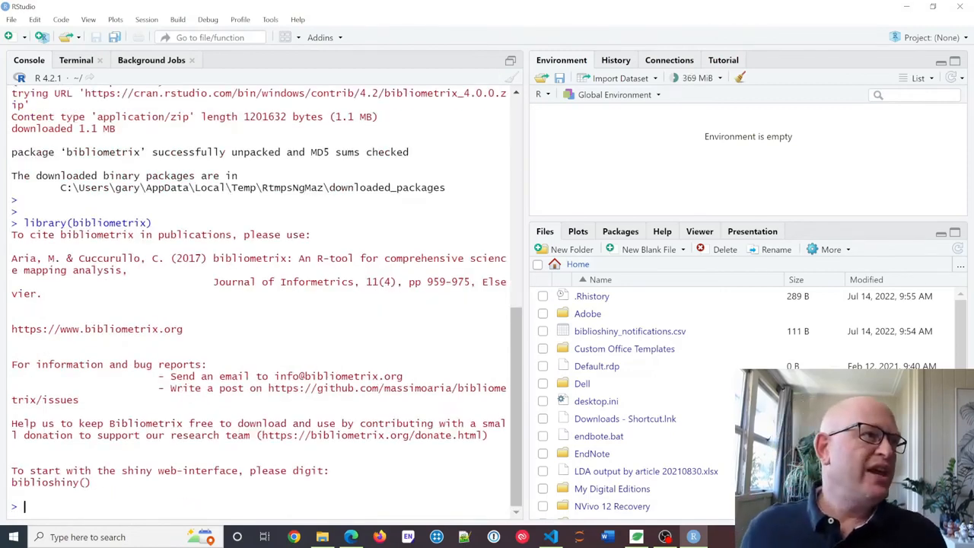
# Launch the biblioshiny web interface by running biblioshiny() in the R console
pyautogui.hotkey('alt', 'Tab')
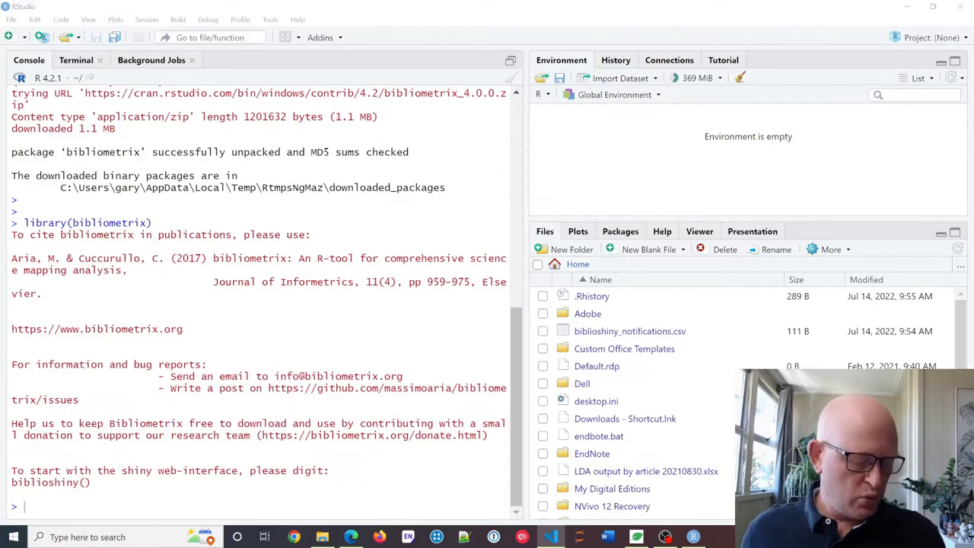
pyautogui.hotkey('alt', 'Tab')
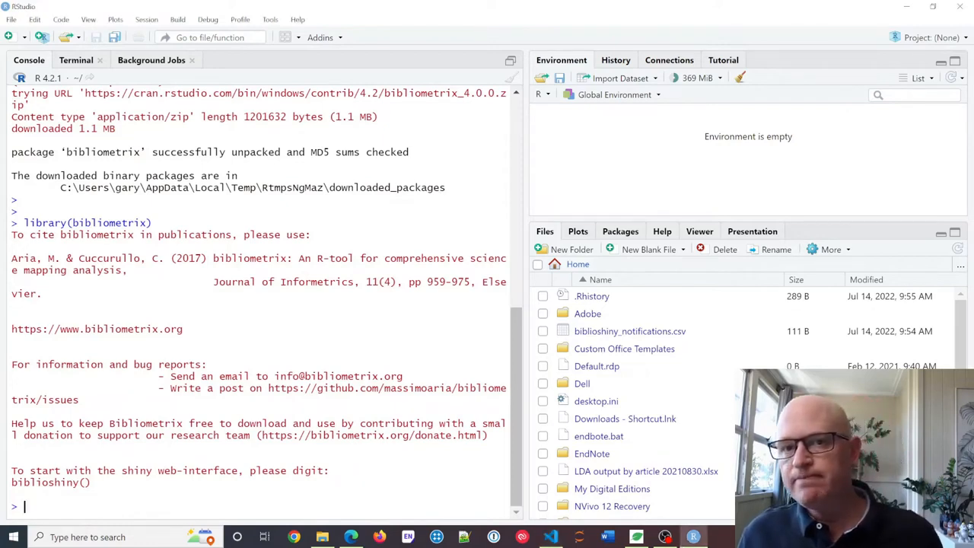
pyautogui.write('biblioshiny()')
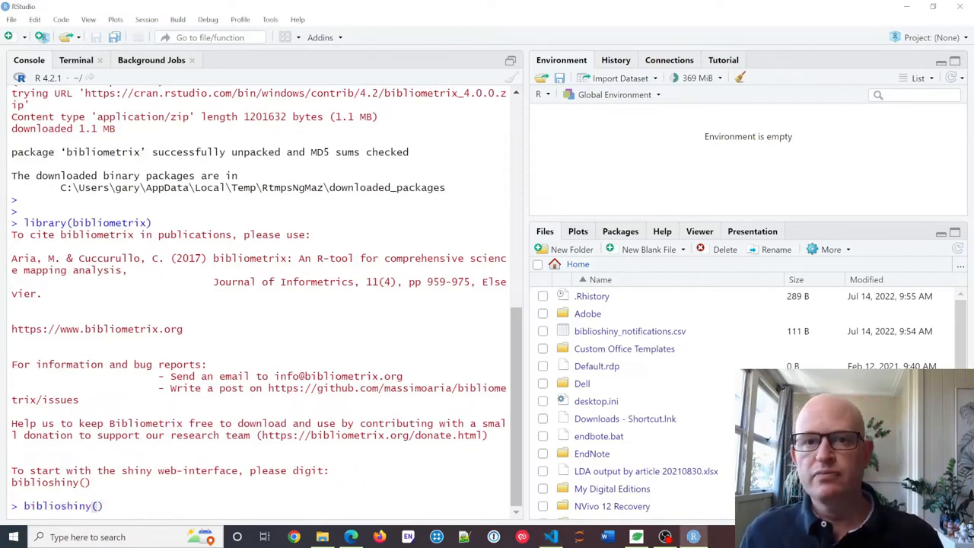
pyautogui.press('Return')
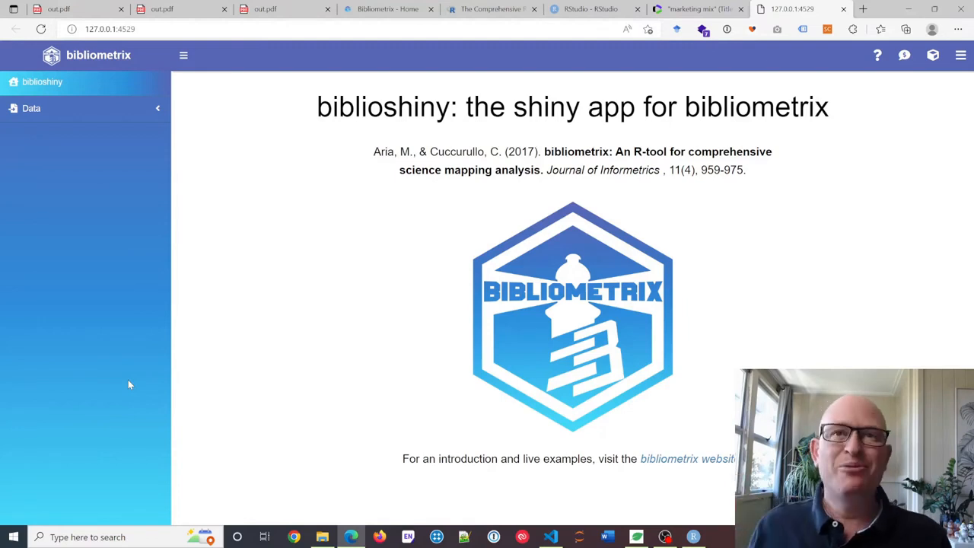
# Open the data loading page and choose to import raw files, keeping Web of Science (WoS/WoK) as the database
pyautogui.click(94, 114)
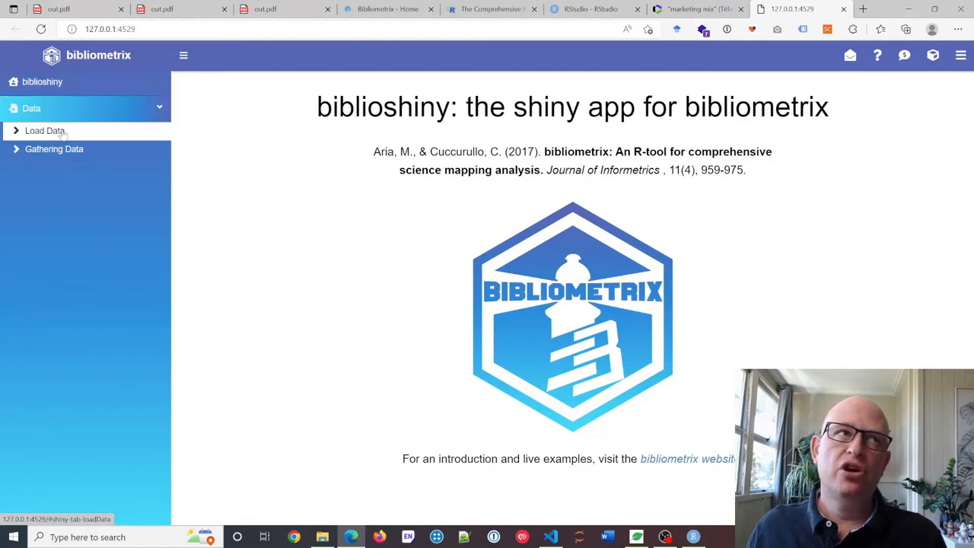
pyautogui.click(63, 132)
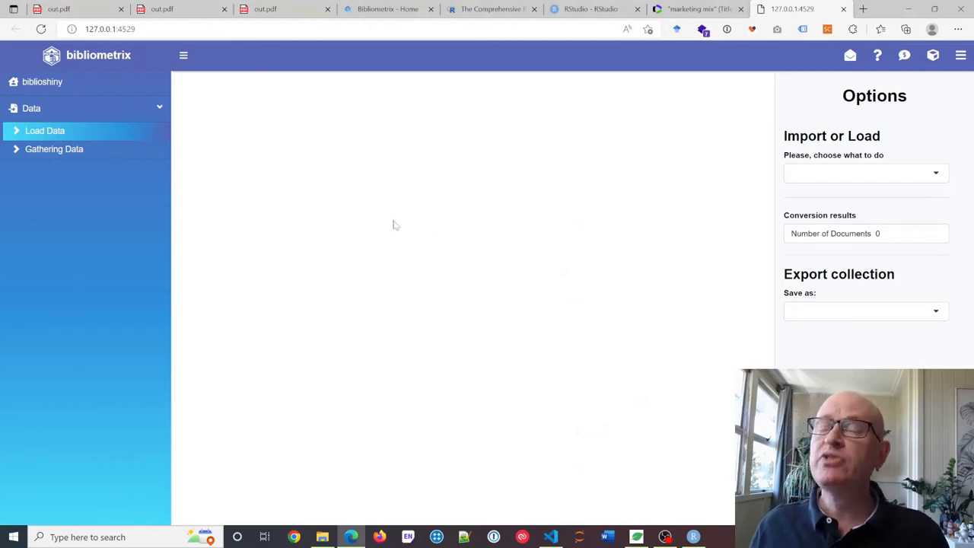
pyautogui.click(937, 175)
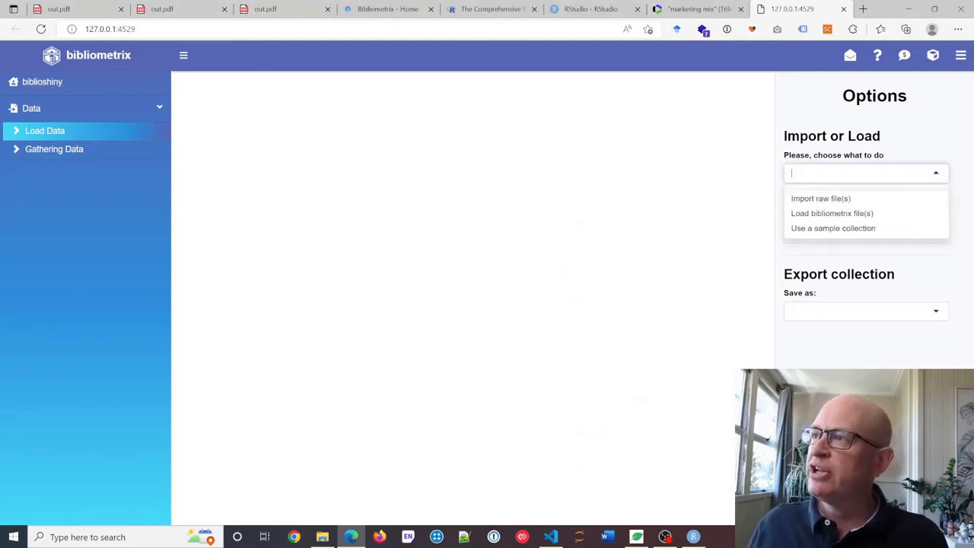
pyautogui.click(824, 200)
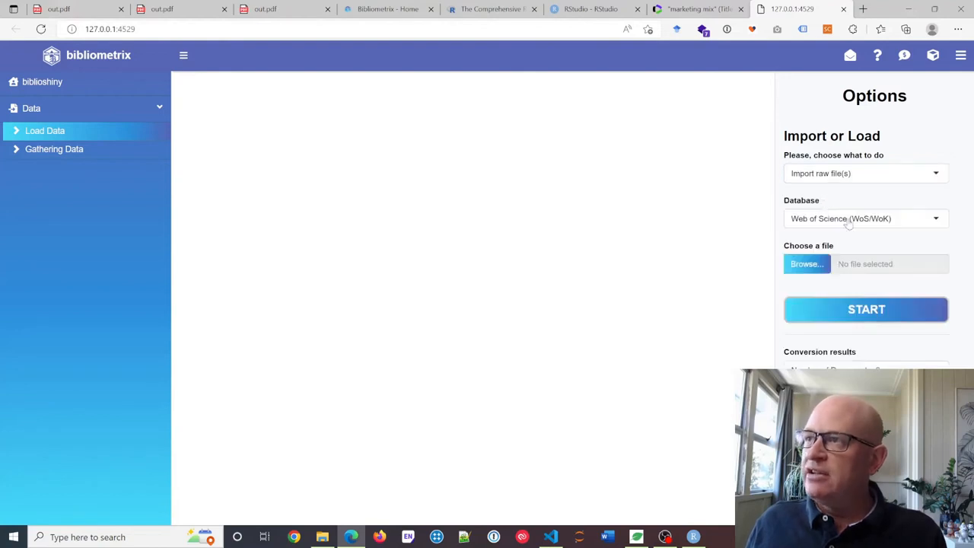
pyautogui.click(848, 223)
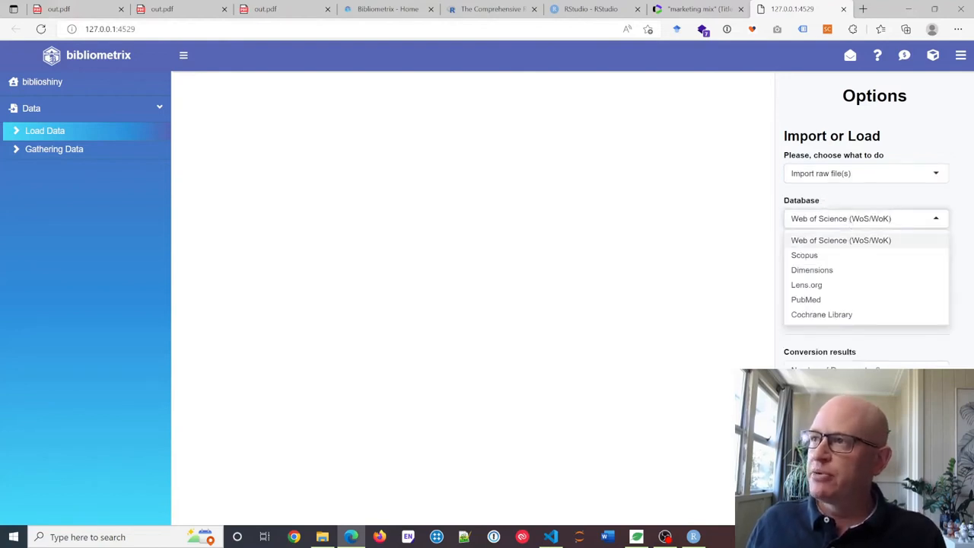
pyautogui.click(848, 219)
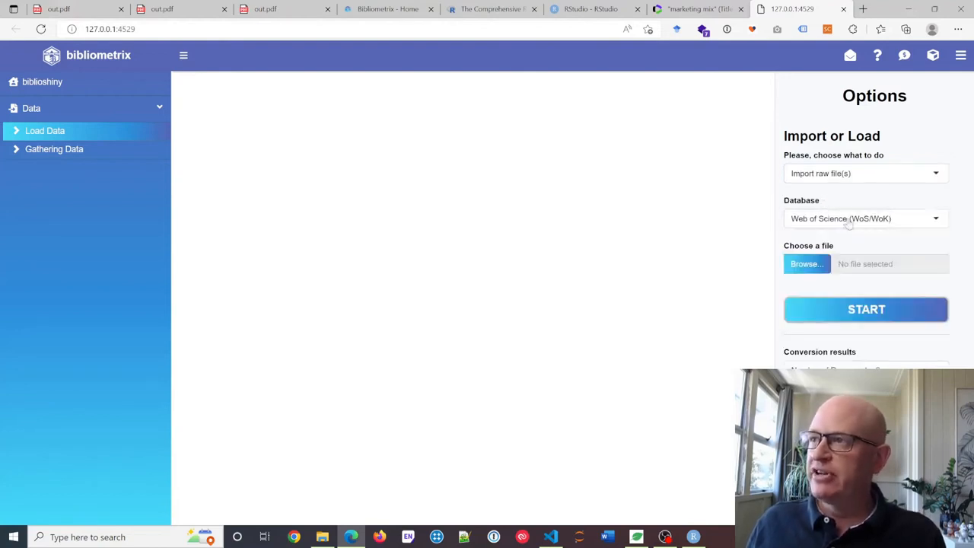
# Select savedrecs.bib from the Tutorials folder as the source file and start the import
pyautogui.click(808, 265)
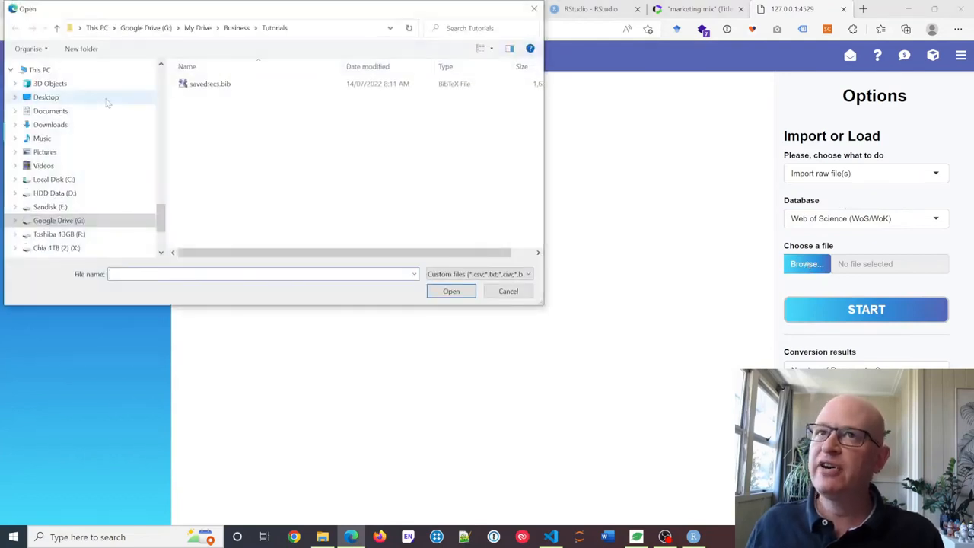
pyautogui.click(201, 85)
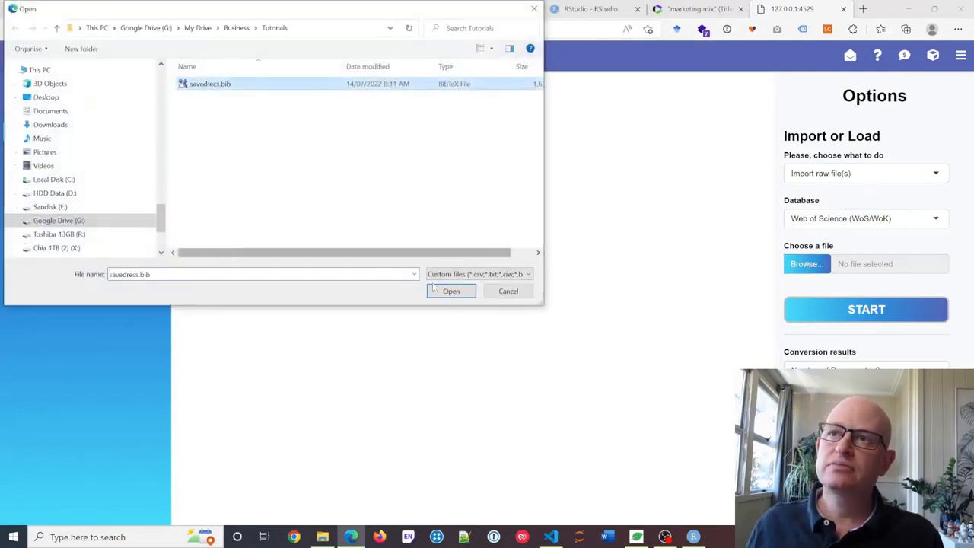
pyautogui.click(450, 274)
pyautogui.click(441, 285)
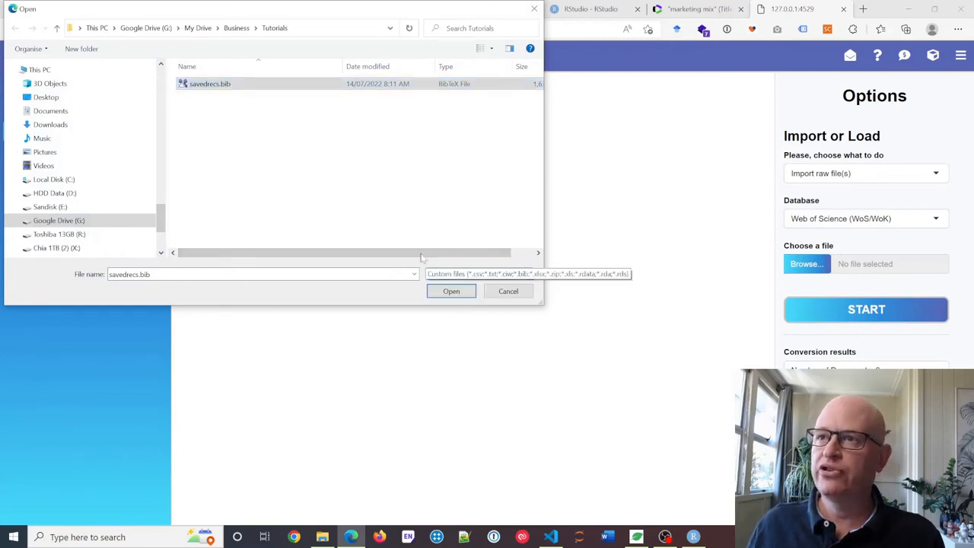
pyautogui.click(453, 292)
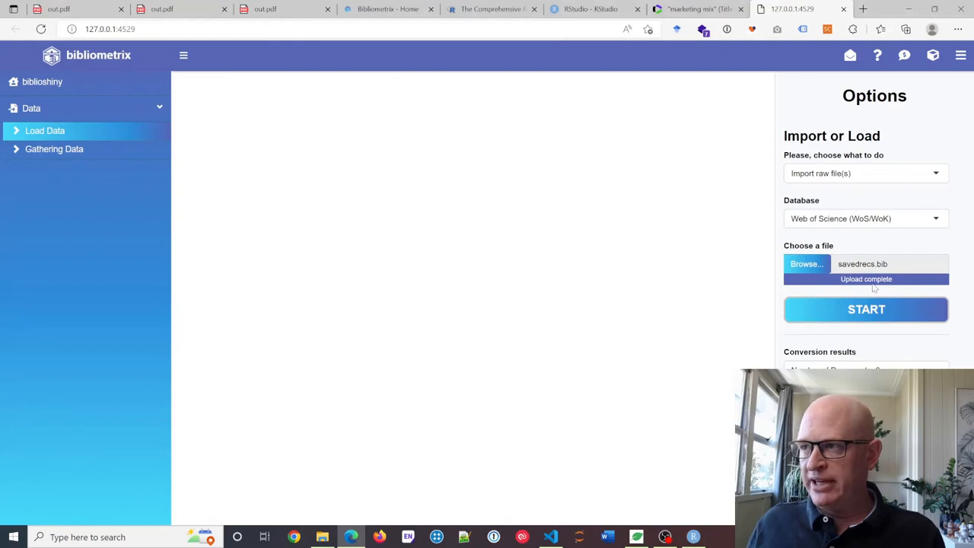
pyautogui.click(867, 310)
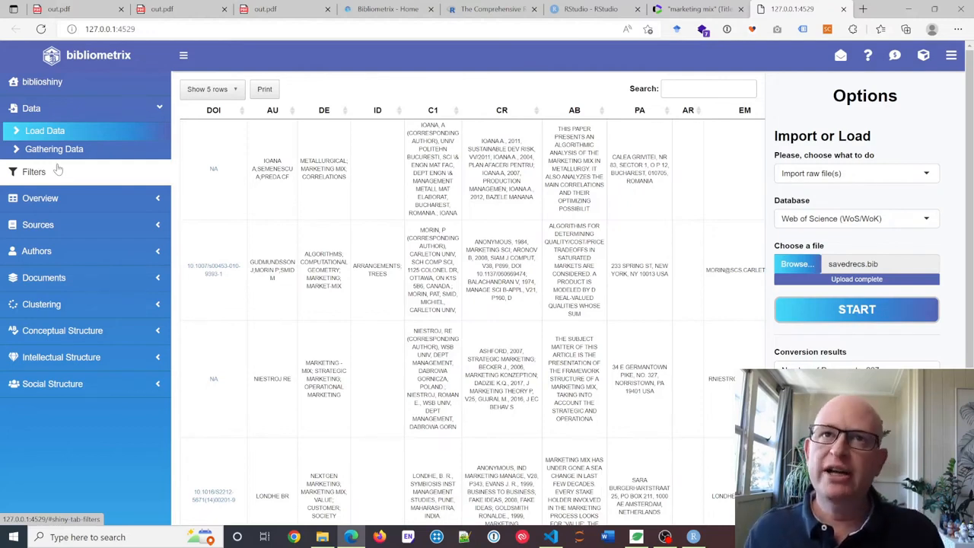
# Run the filters on the imported collection with their preset settings
pyautogui.click(109, 178)
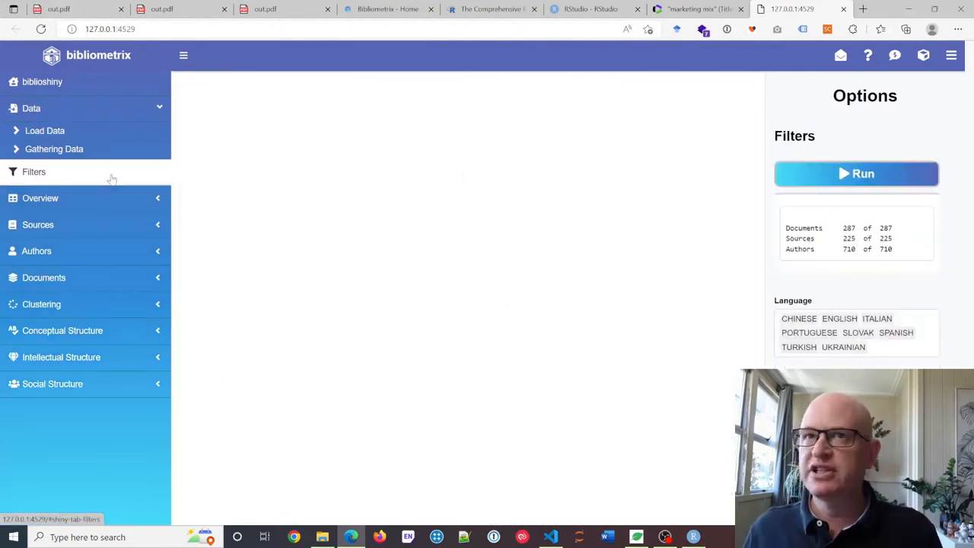
pyautogui.click(841, 181)
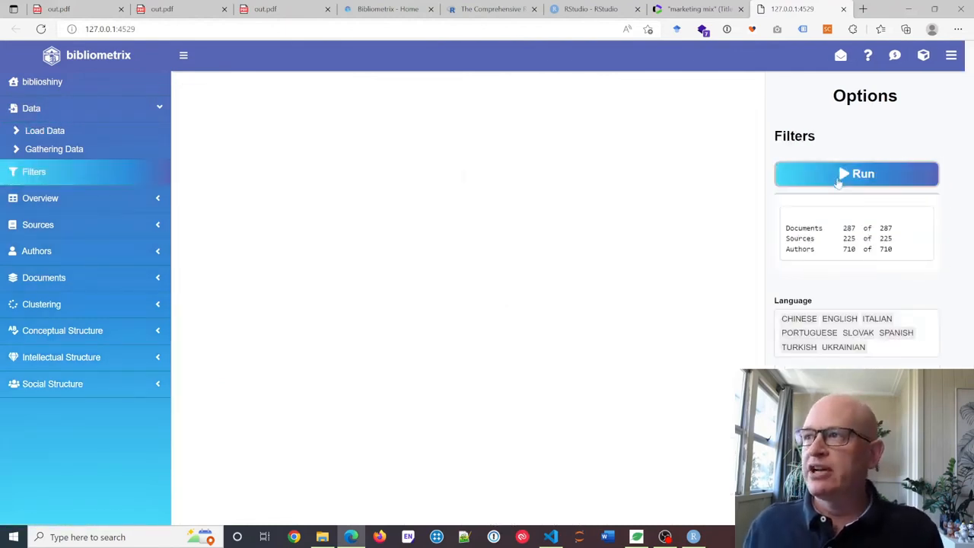
pyautogui.click(673, 89)
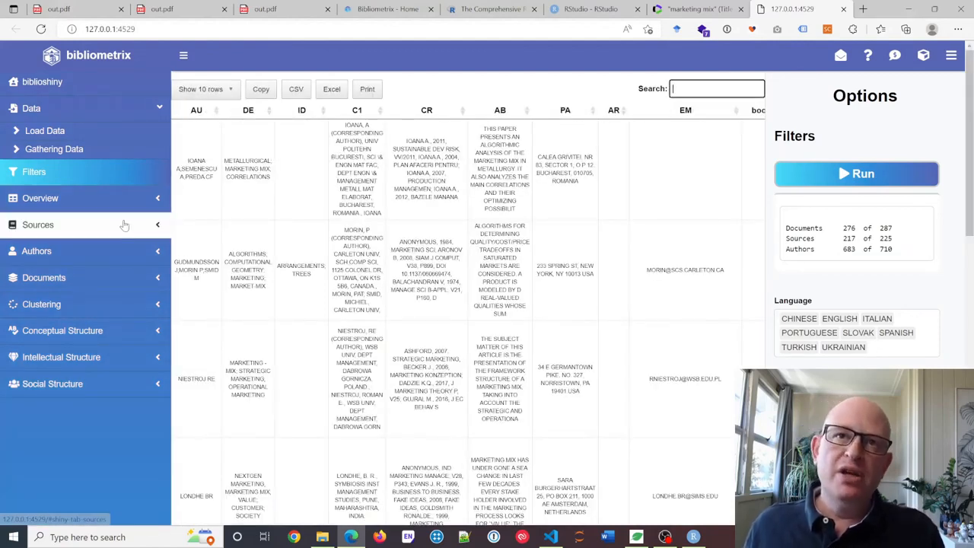
# Look at the author production and thematic evolution figures in the out.pdf papers, and return to biblioshiny
pyautogui.click(283, 7)
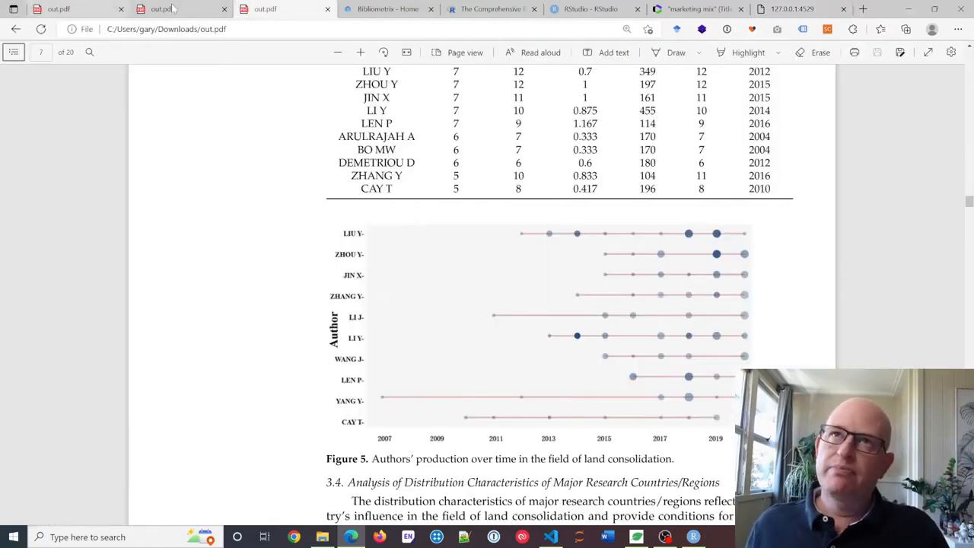
pyautogui.hotkey('ctrl', 'shift', 'Tab')
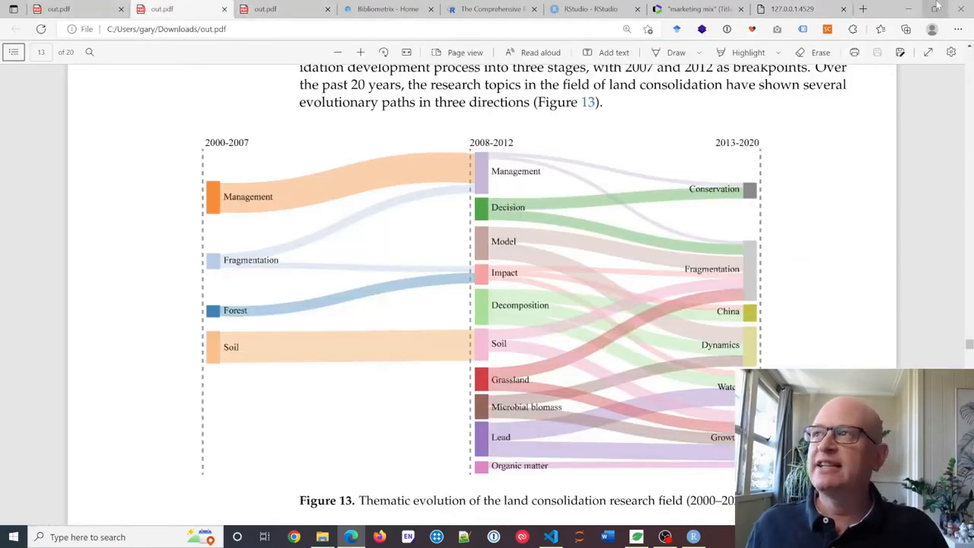
pyautogui.click(792, 8)
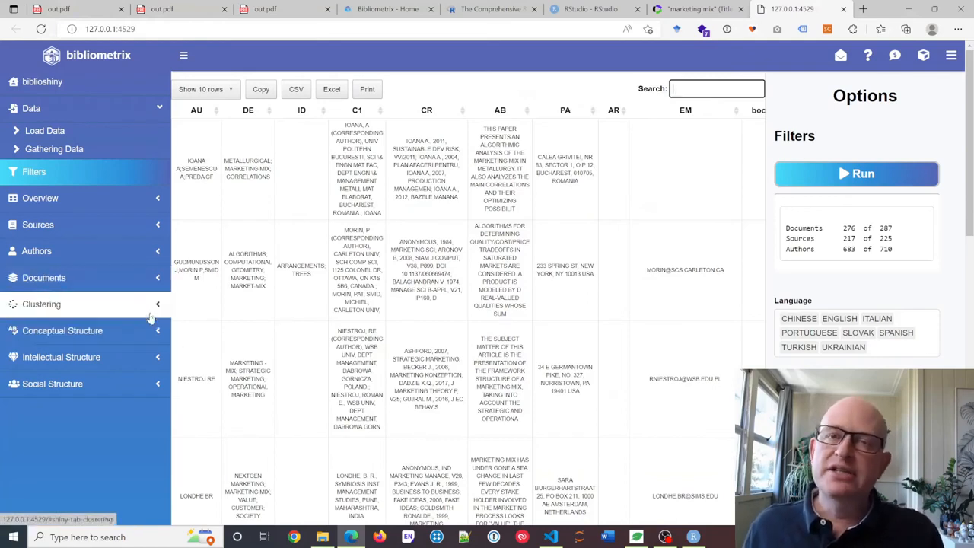
# Generate the Most Relevant Sources plot for 10 sources
pyautogui.click(158, 226)
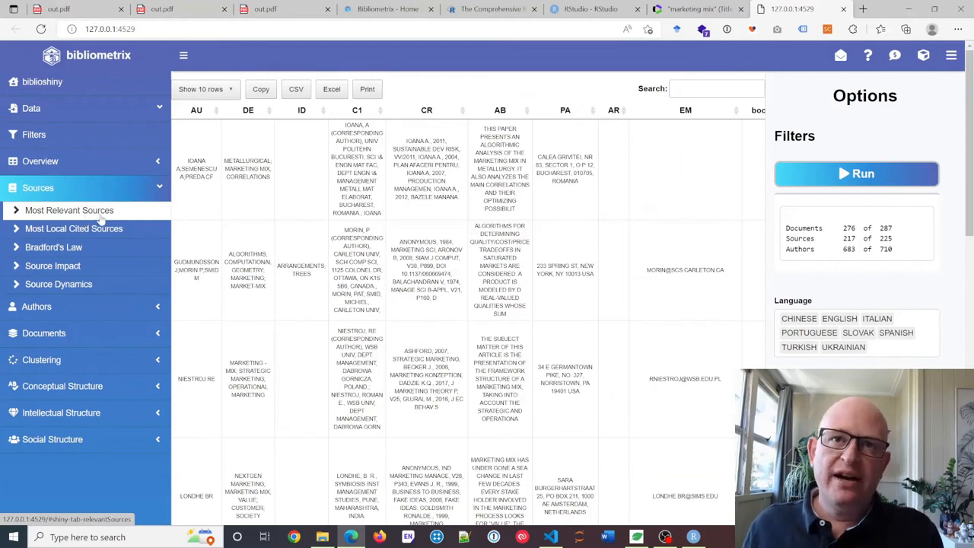
pyautogui.click(105, 216)
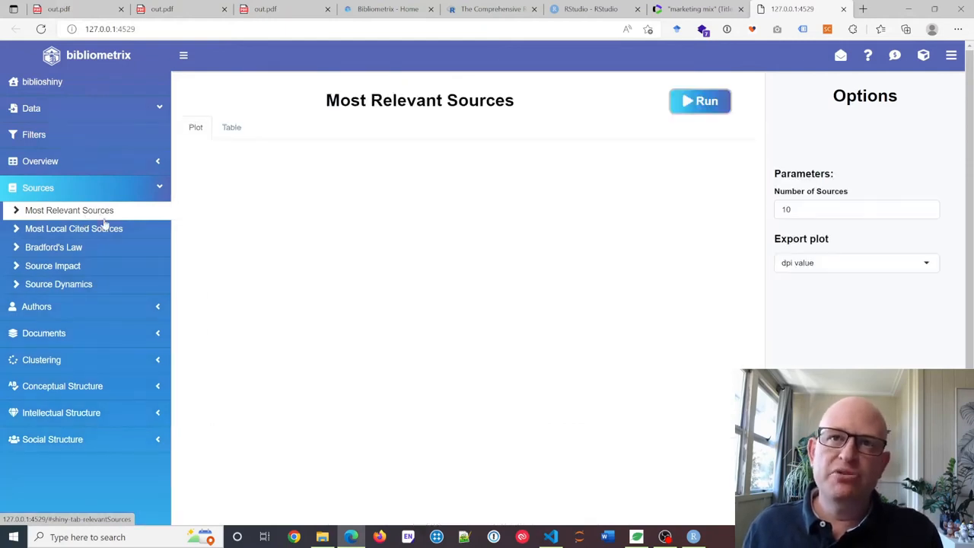
pyautogui.click(720, 97)
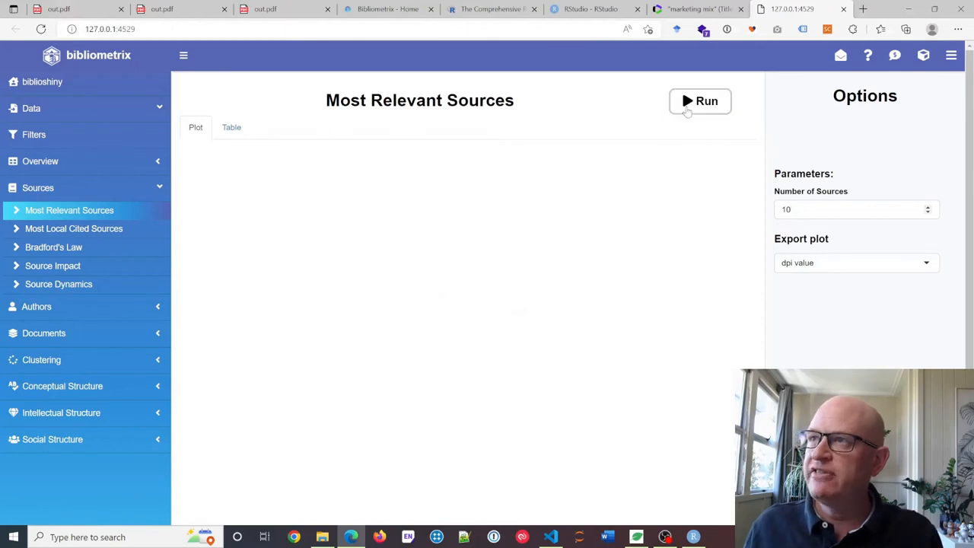
pyautogui.click(707, 104)
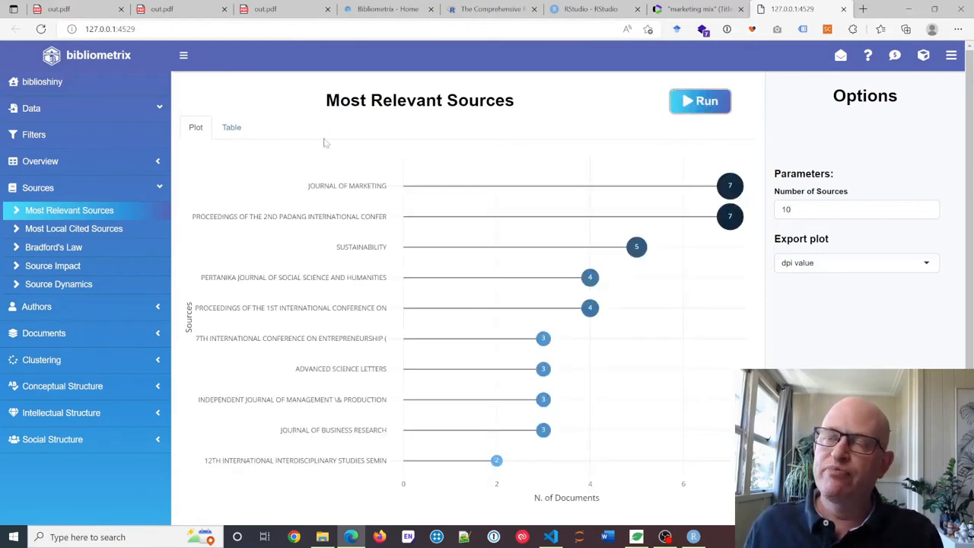
pyautogui.click(79, 215)
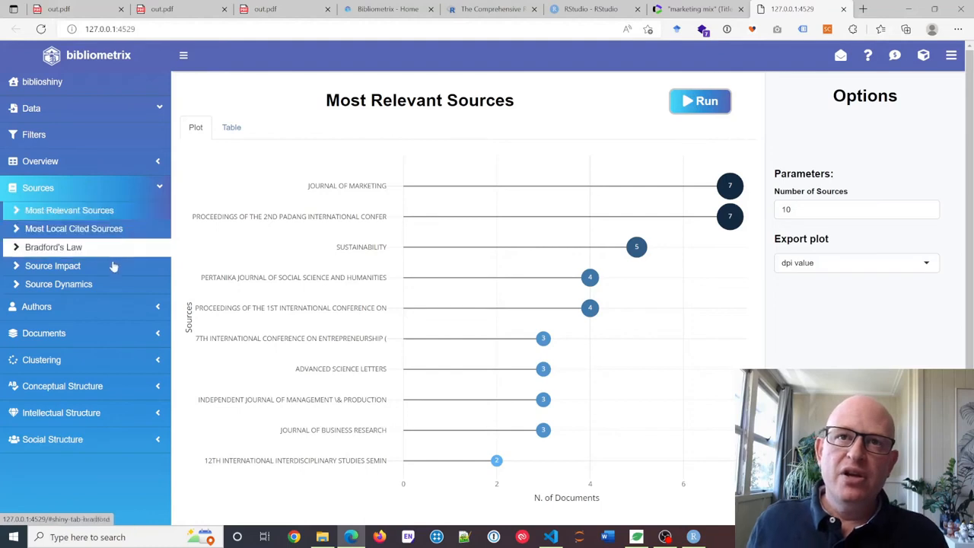
# Generate a Thematic Map under Conceptual Structure using Author's Keywords as the field
pyautogui.click(155, 386)
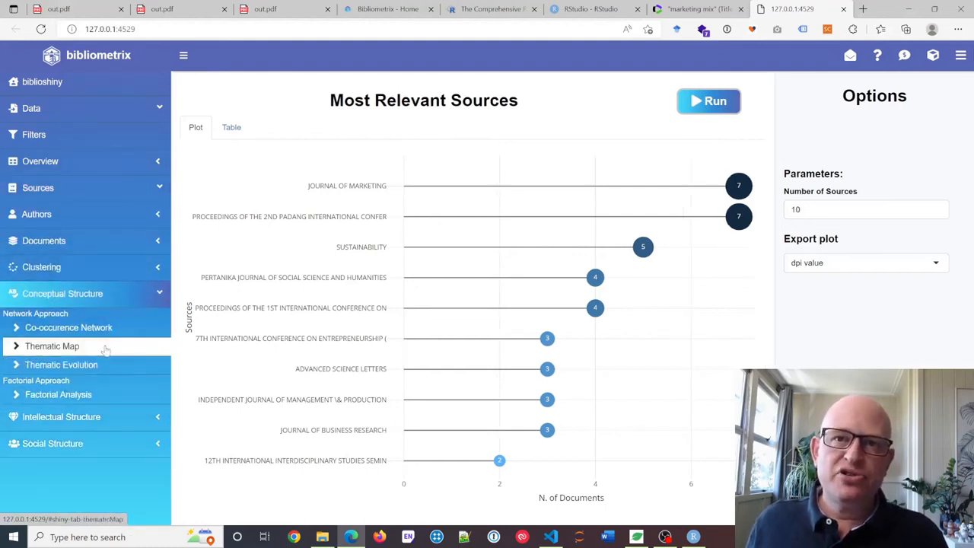
pyautogui.click(52, 347)
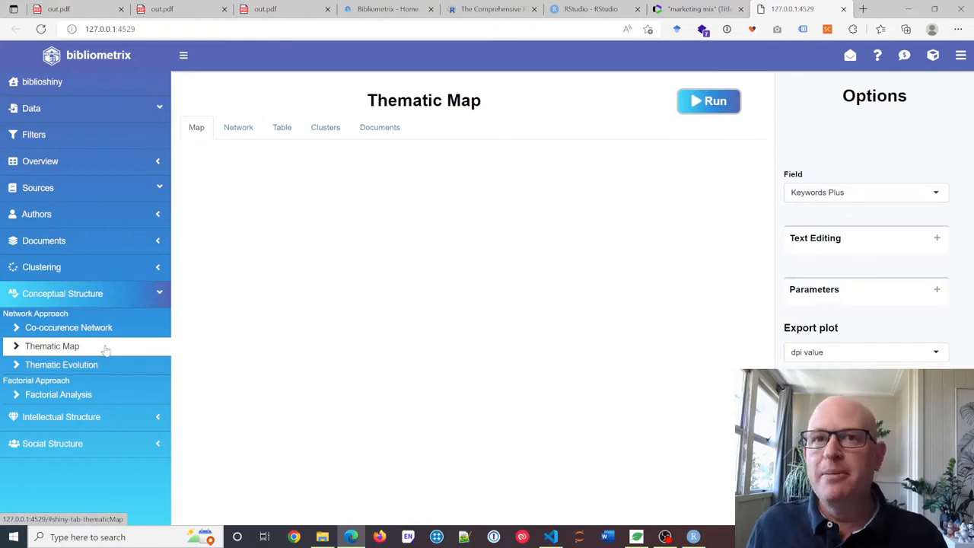
pyautogui.click(827, 195)
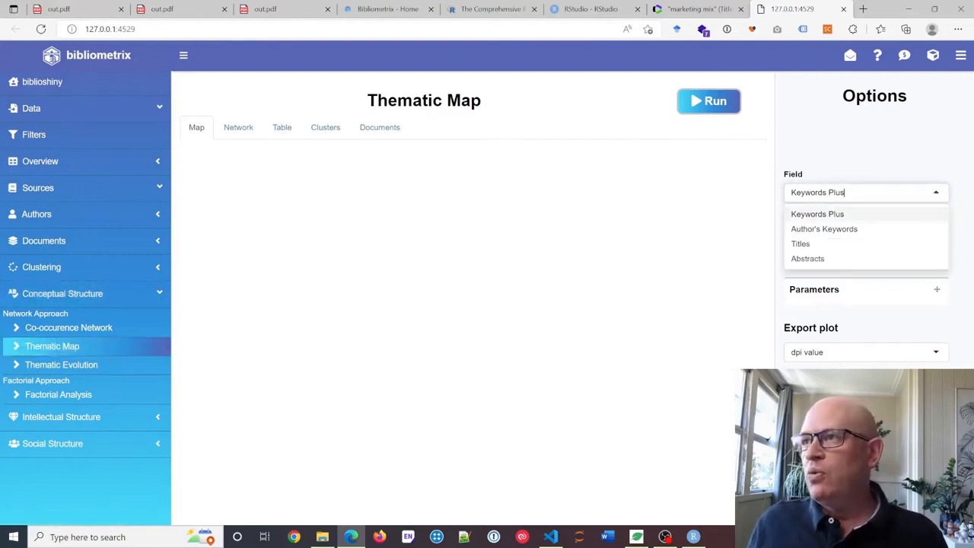
pyautogui.click(816, 229)
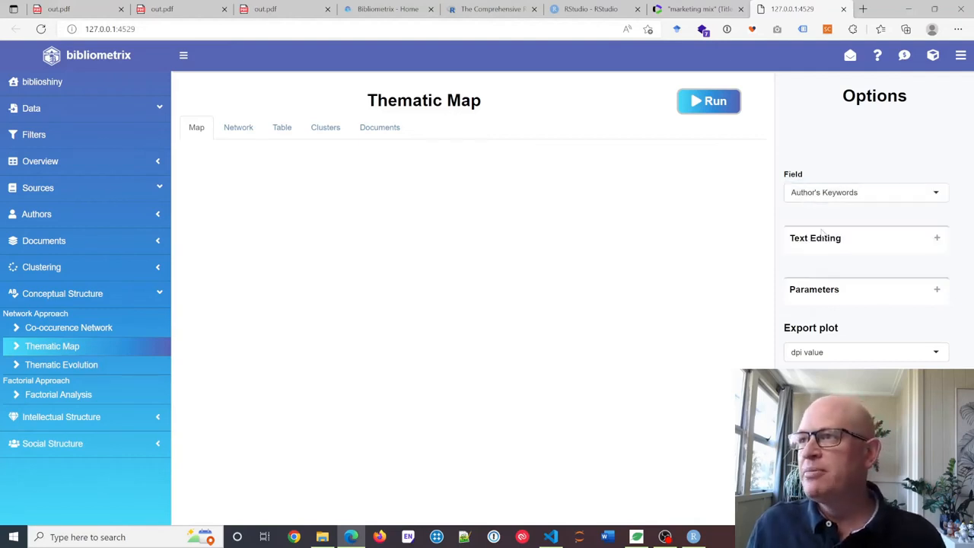
pyautogui.click(712, 107)
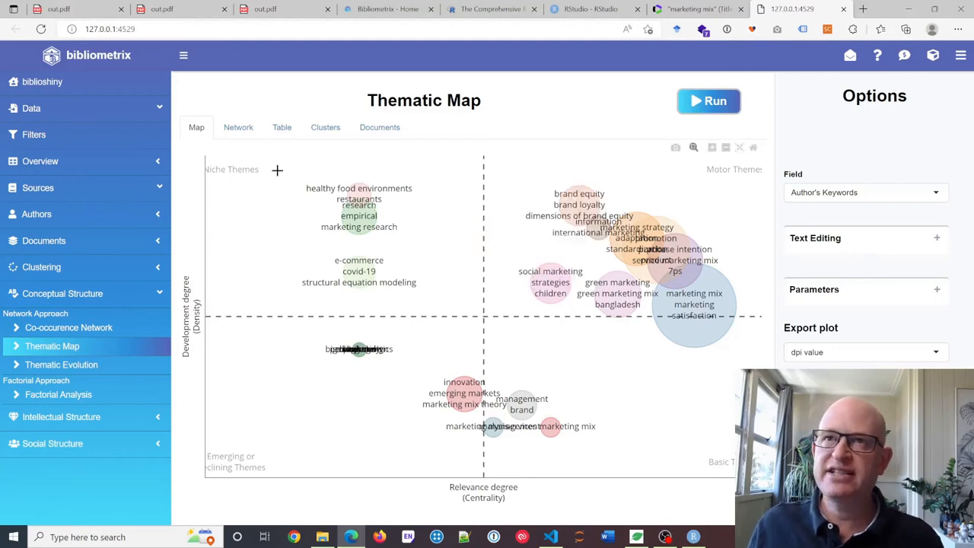
# Review the thematic map's network graph and keyword table, and look from the map to the thematic evolution figure in out.pdf
pyautogui.click(243, 129)
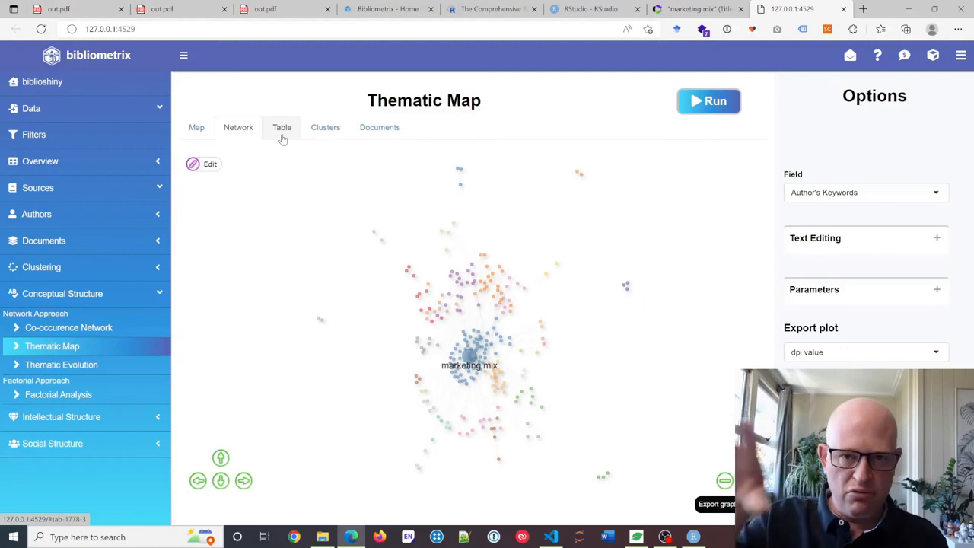
pyautogui.click(283, 136)
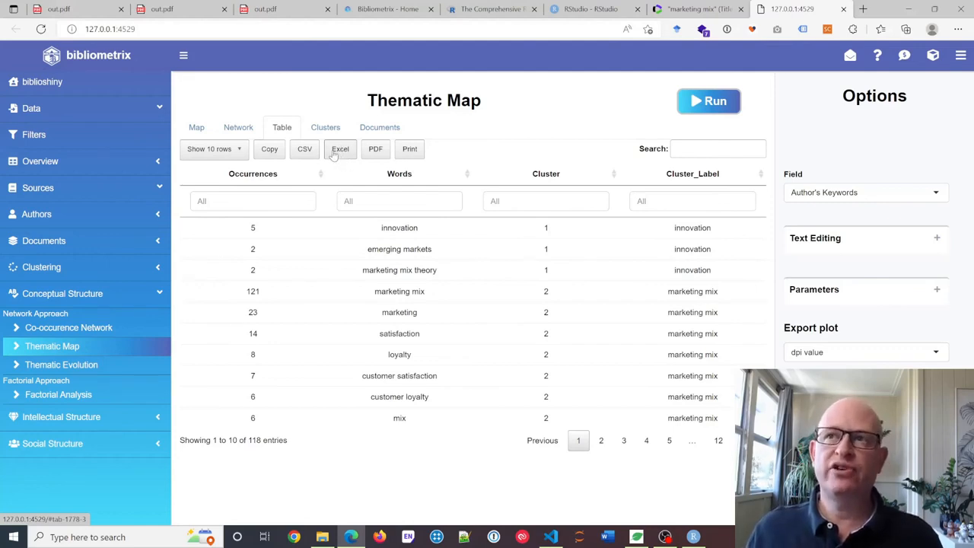
pyautogui.click(197, 127)
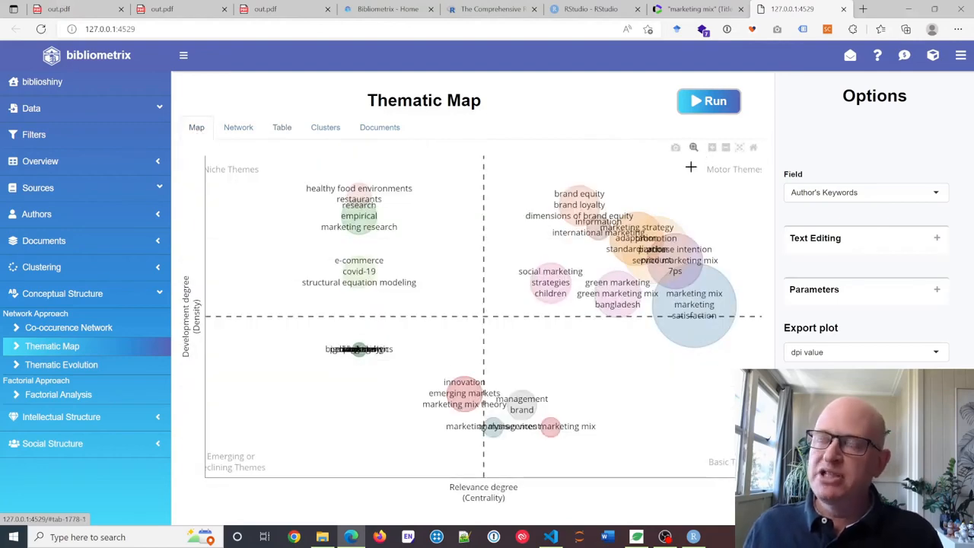
pyautogui.click(181, 10)
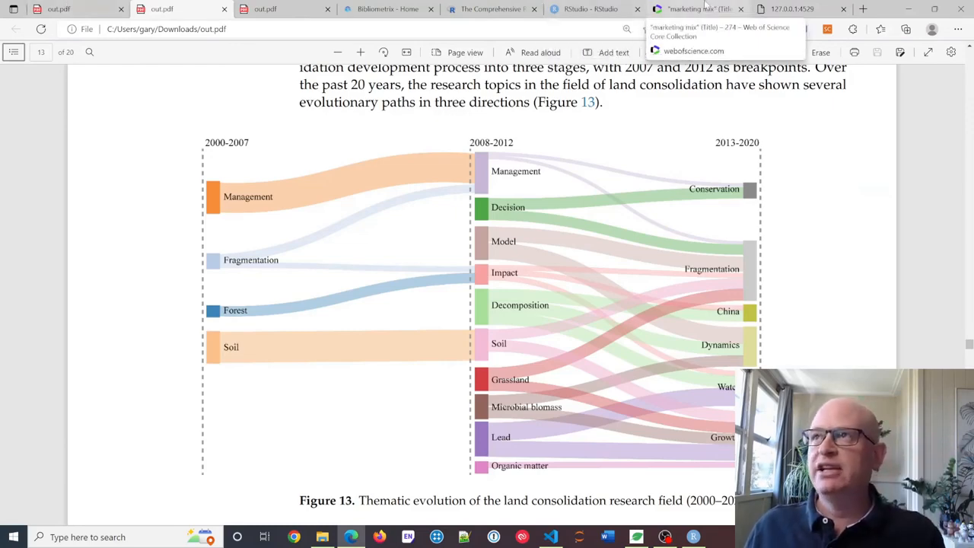
# Return to biblioshiny and save the thematic map plot as a PNG image
pyautogui.click(791, 9)
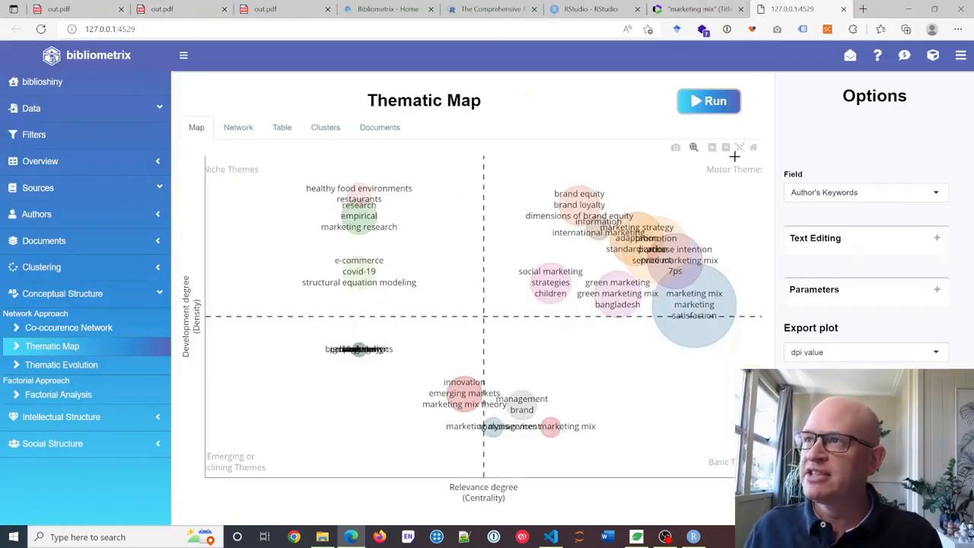
pyautogui.click(676, 149)
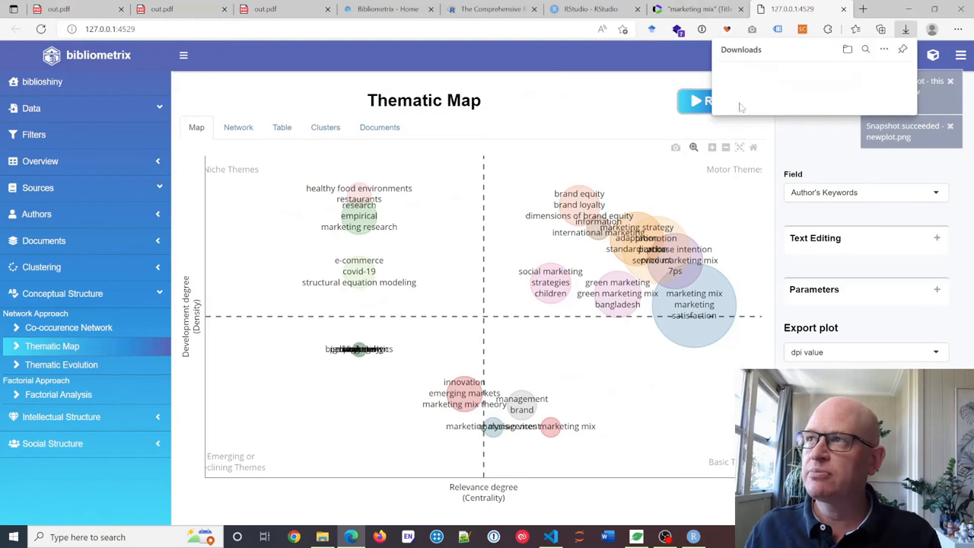
pyautogui.click(585, 102)
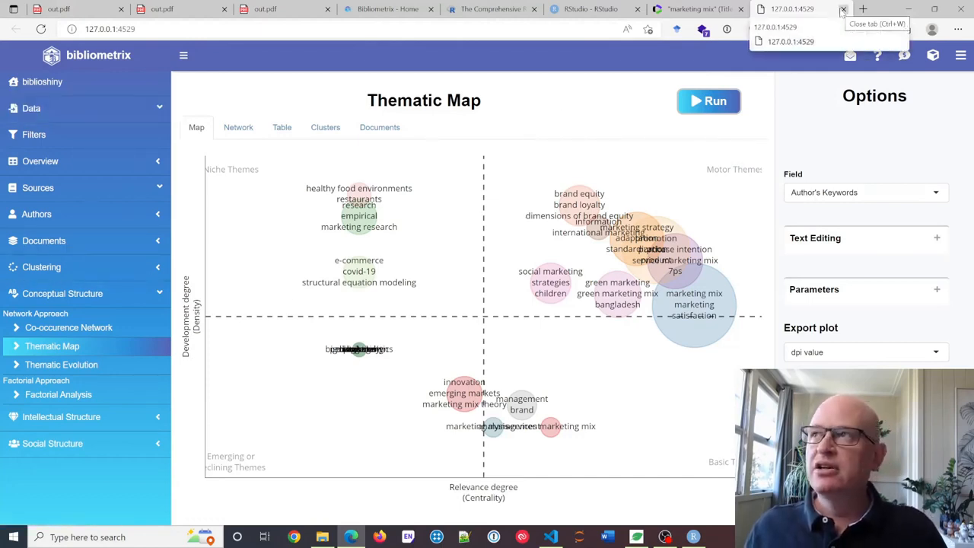
# Close the biblioshiny page and quit the RStudio session without saving the workspace image
pyautogui.click(843, 9)
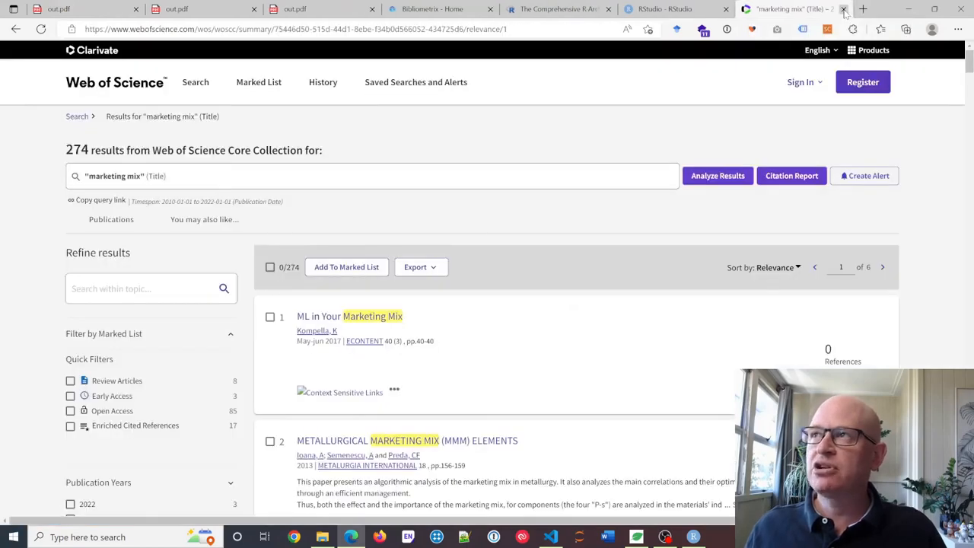
pyautogui.click(693, 536)
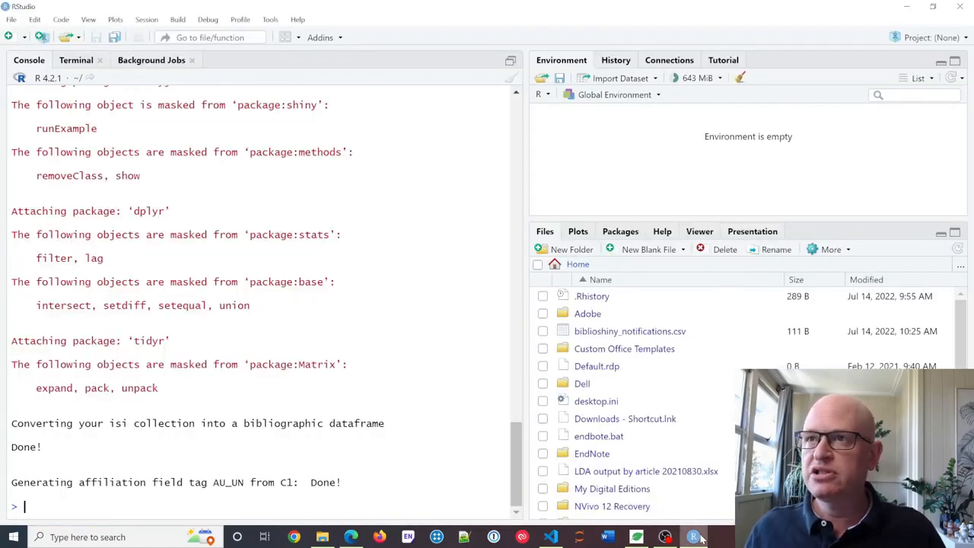
pyautogui.click(961, 6)
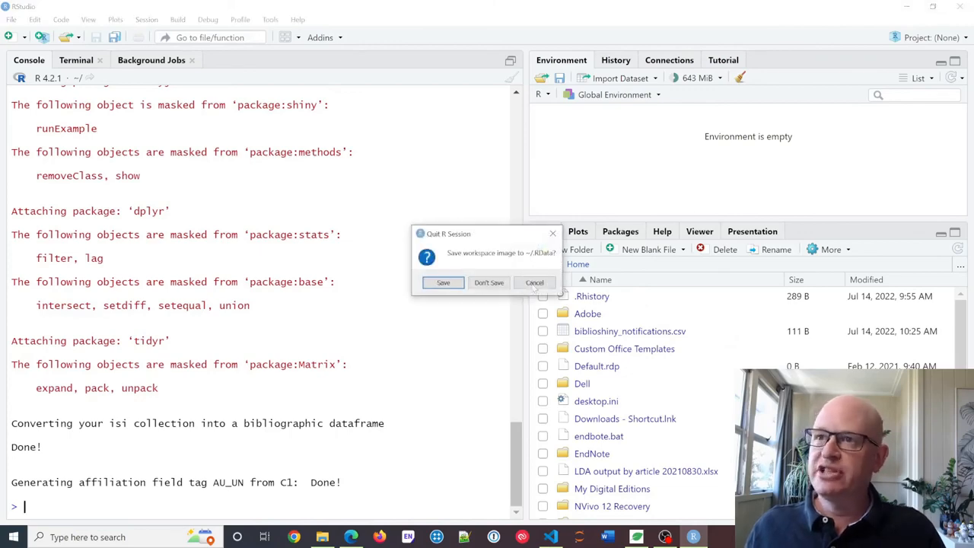
pyautogui.click(495, 283)
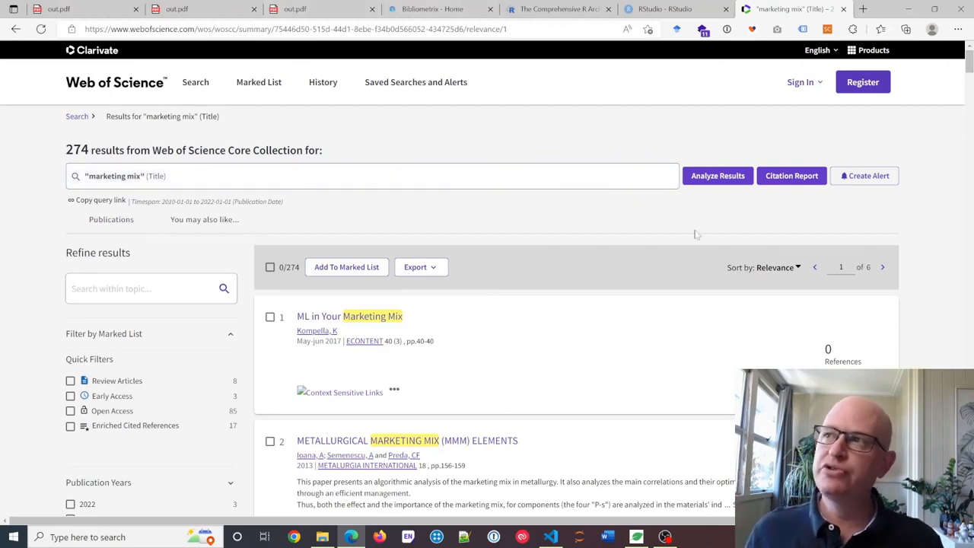
pyautogui.click(430, 267)
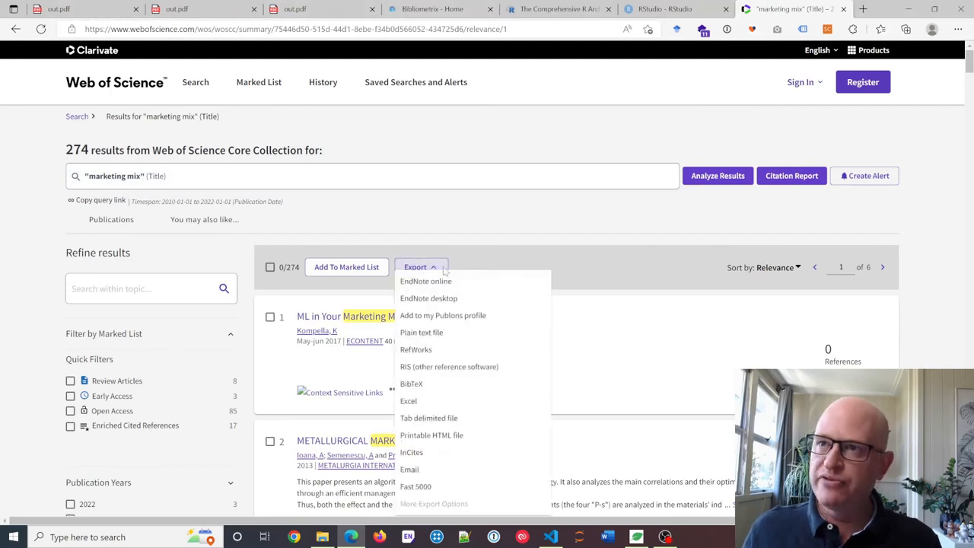
pyautogui.click(474, 133)
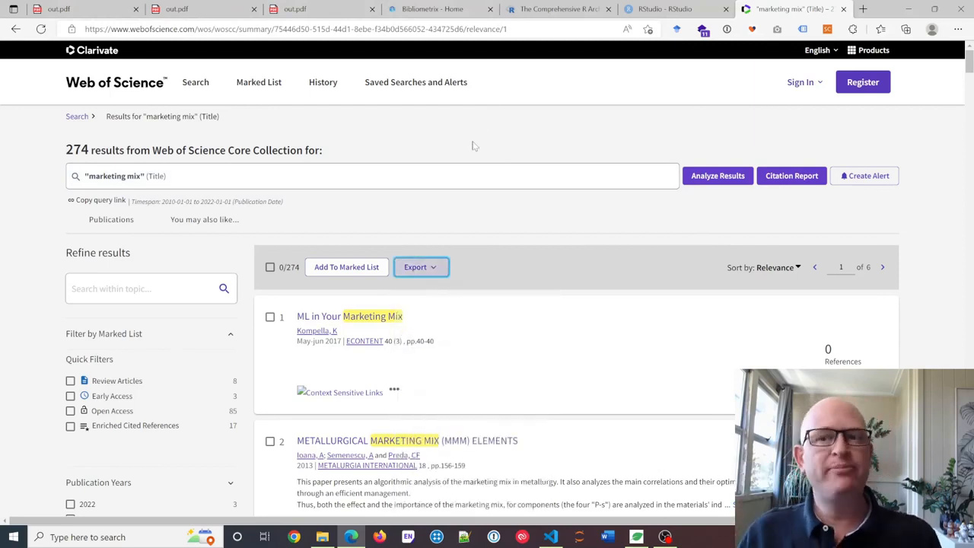
# Reopen RStudio and run library(bibliometrix) and biblioshiny() in the console
pyautogui.click(137, 537)
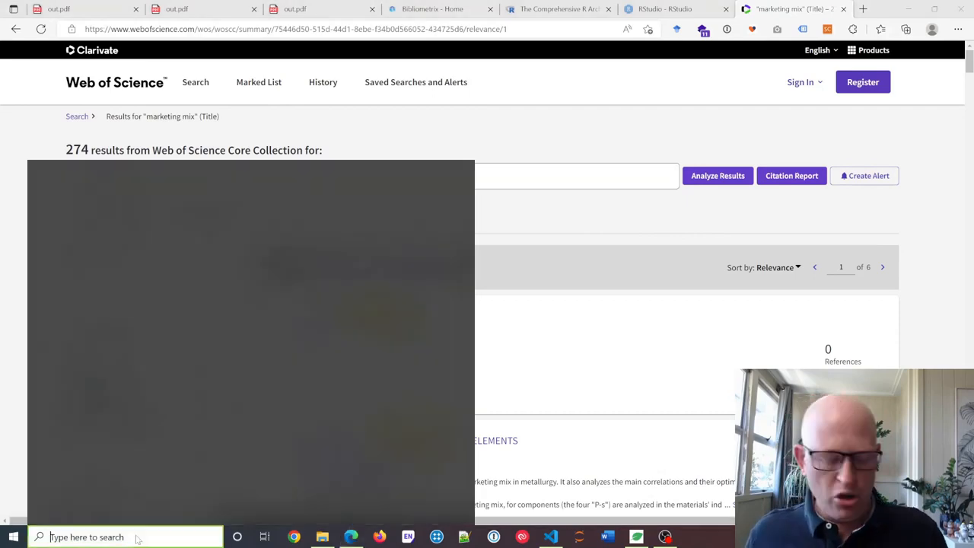
pyautogui.write('rstu')
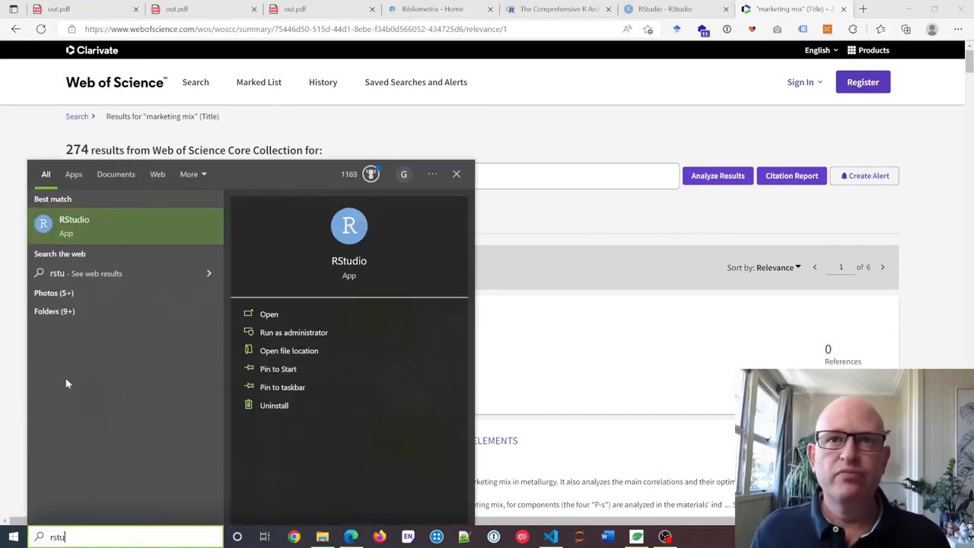
pyautogui.click(106, 230)
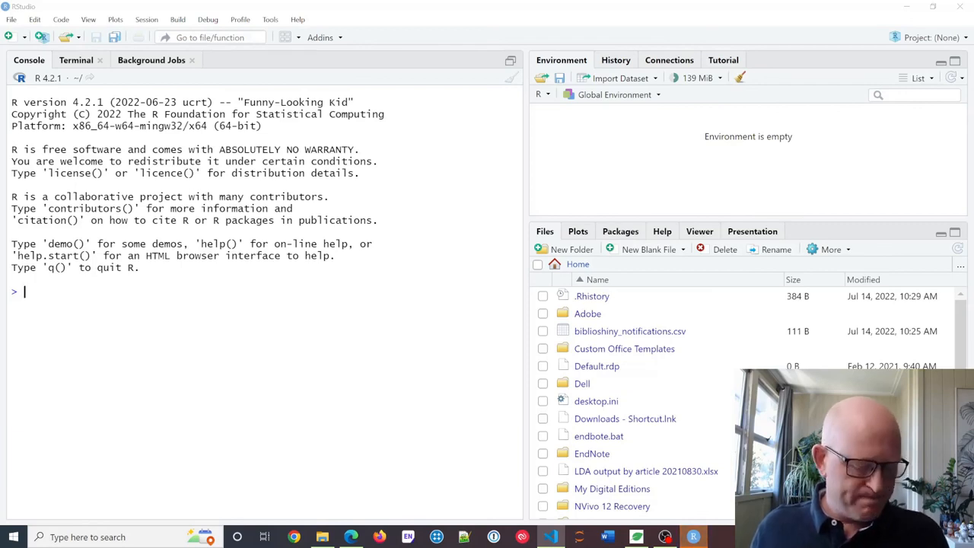
pyautogui.write('library(bibliometrix) biblioshiny()')
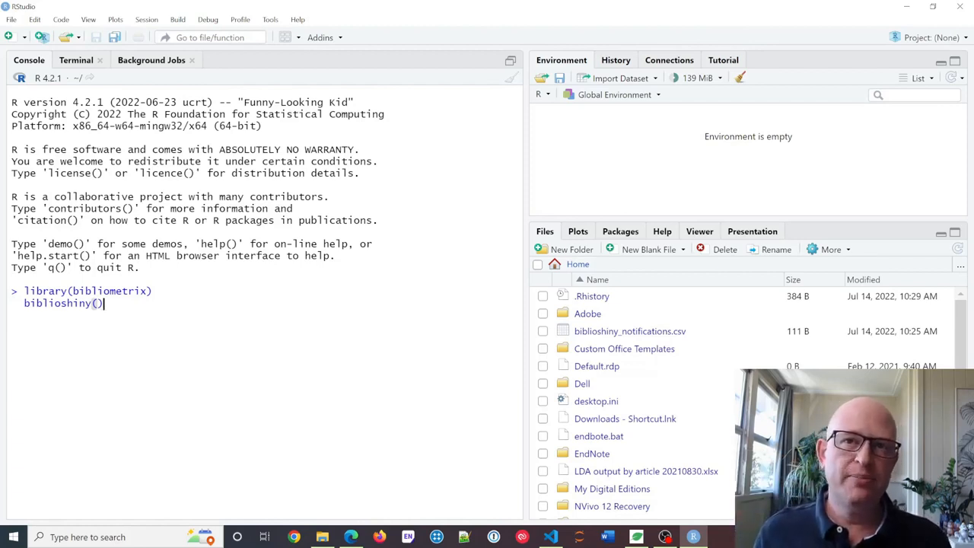
pyautogui.press('Return')
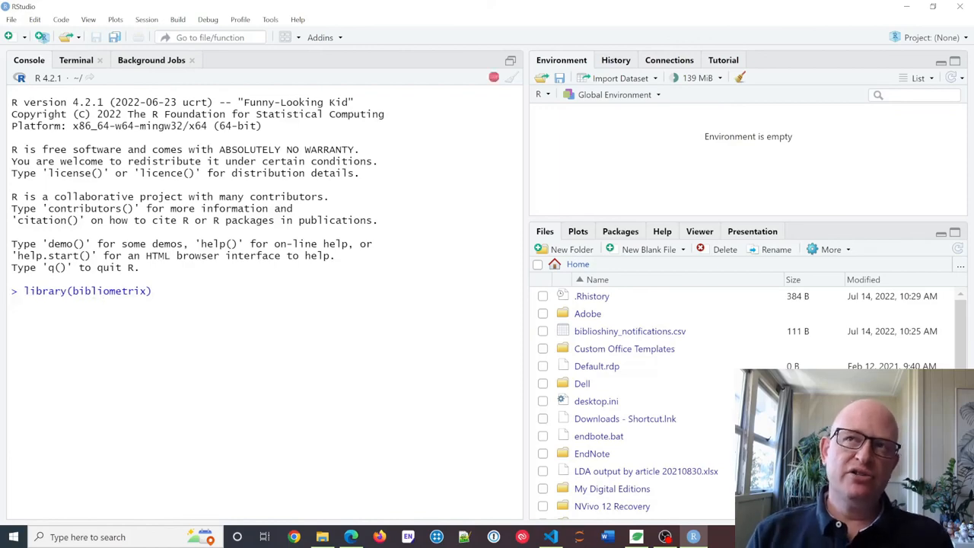